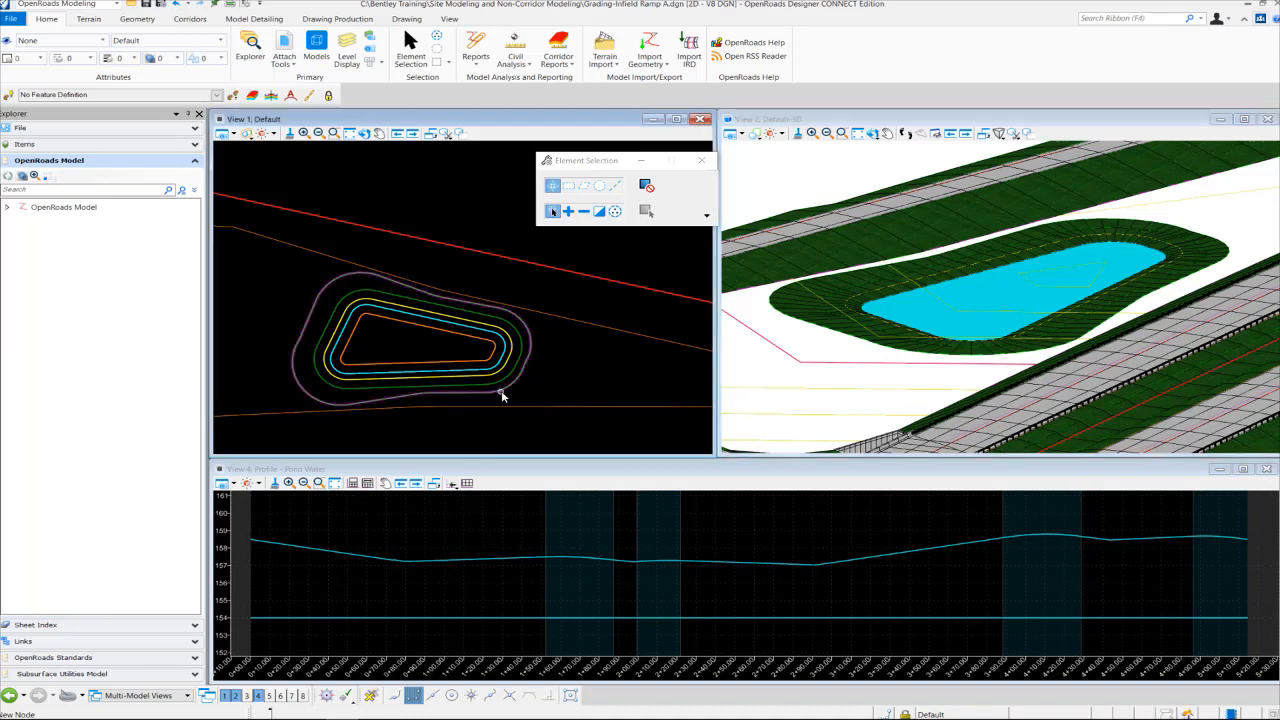
Turn off the level of the pond water surface in the 3D view
mouse_move(502, 396)
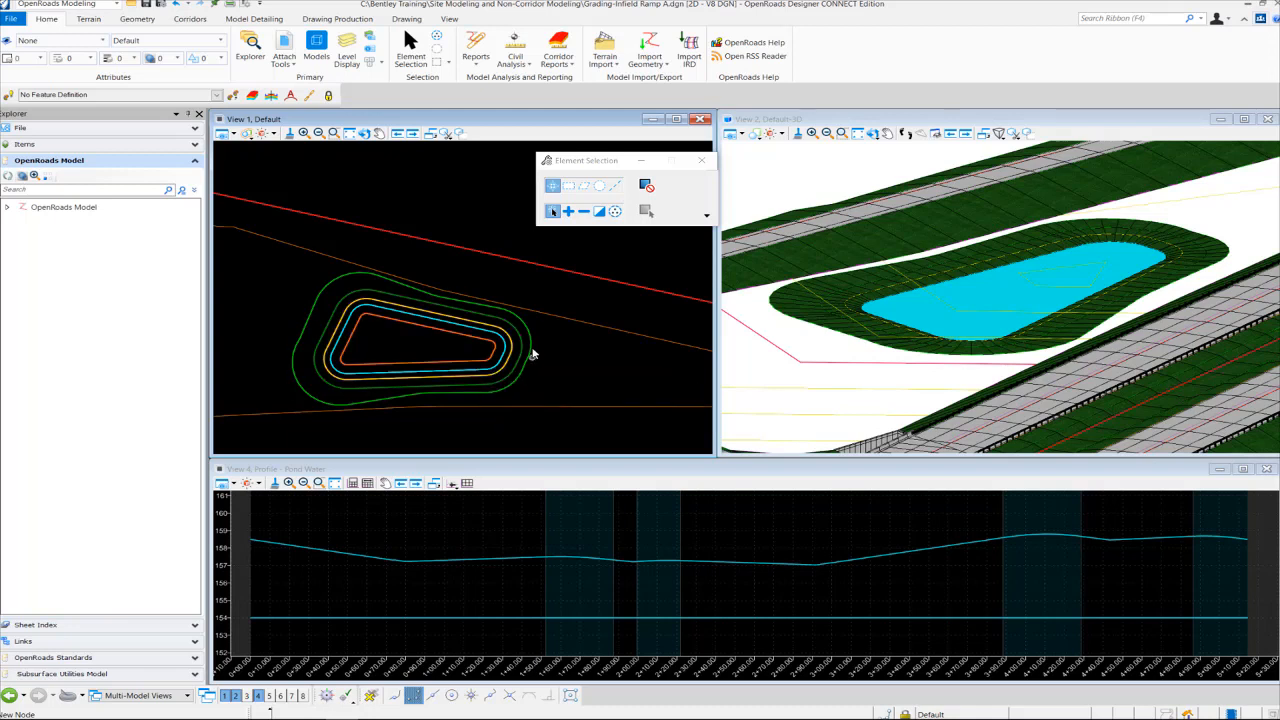
mouse_move(531, 355)
left_click(862, 182)
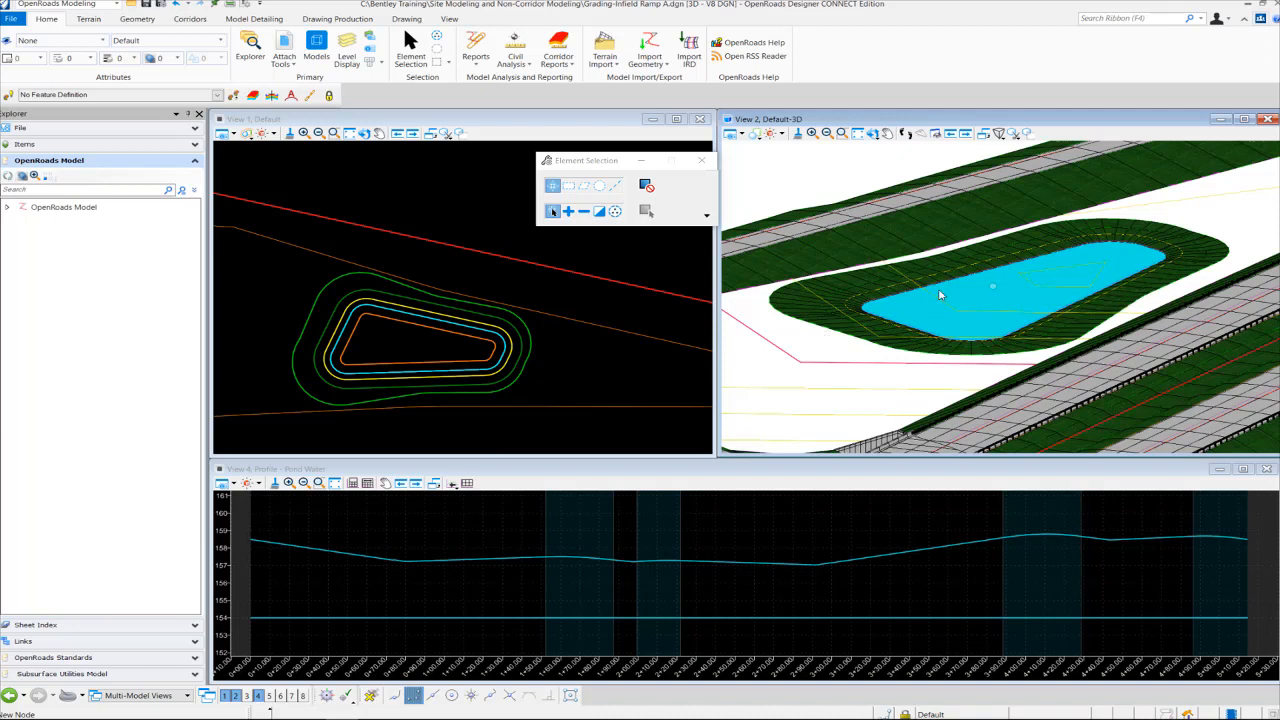
mouse_move(908, 316)
right_click(843, 177)
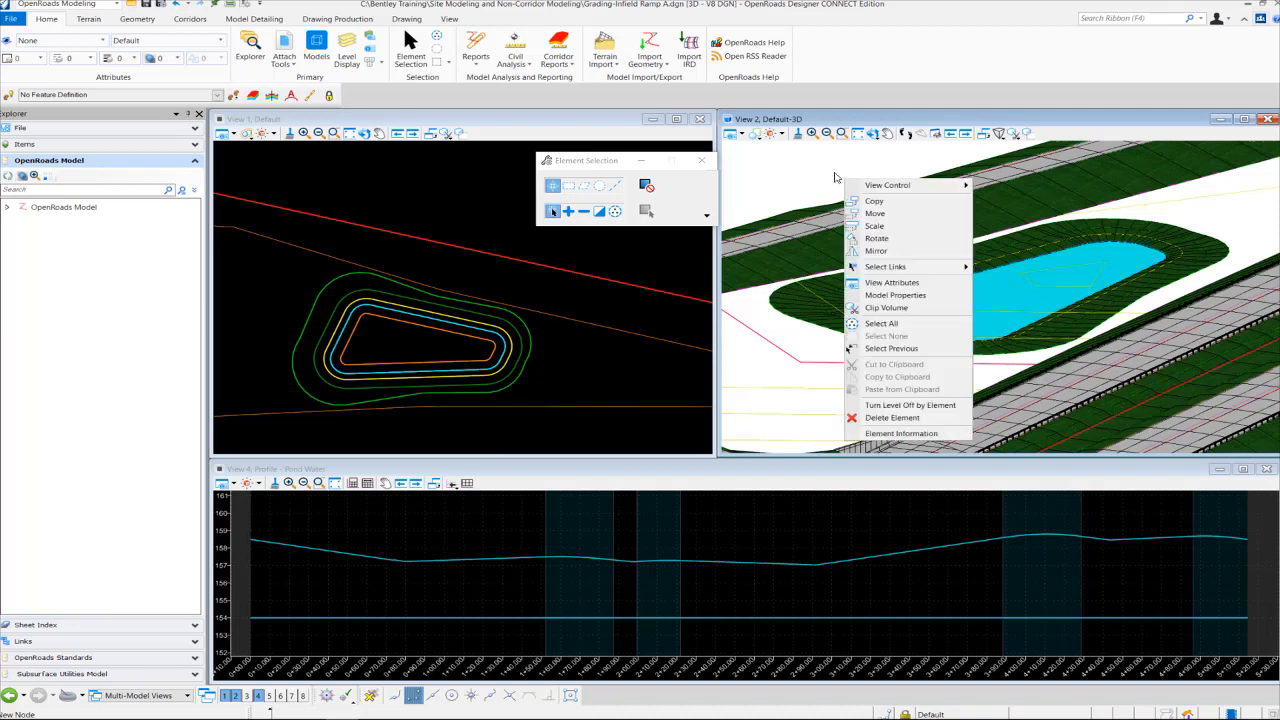
left_click(930, 405)
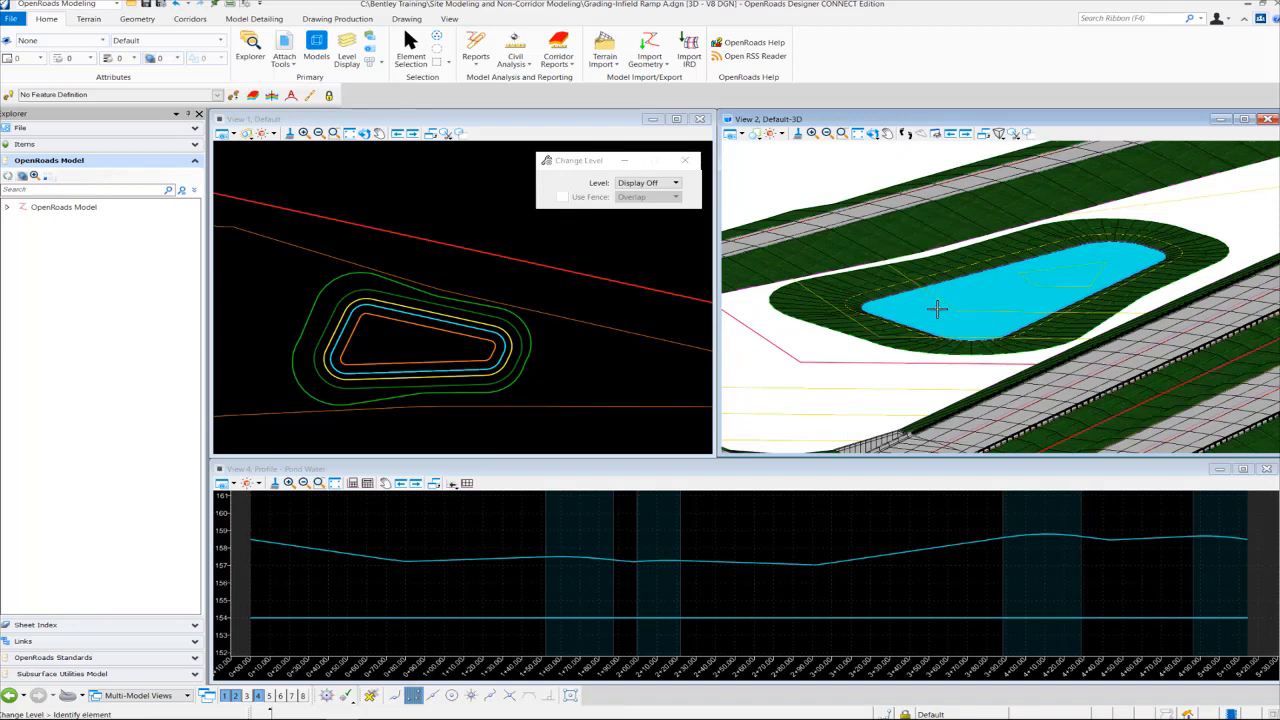
left_click(937, 309)
left_click(851, 386)
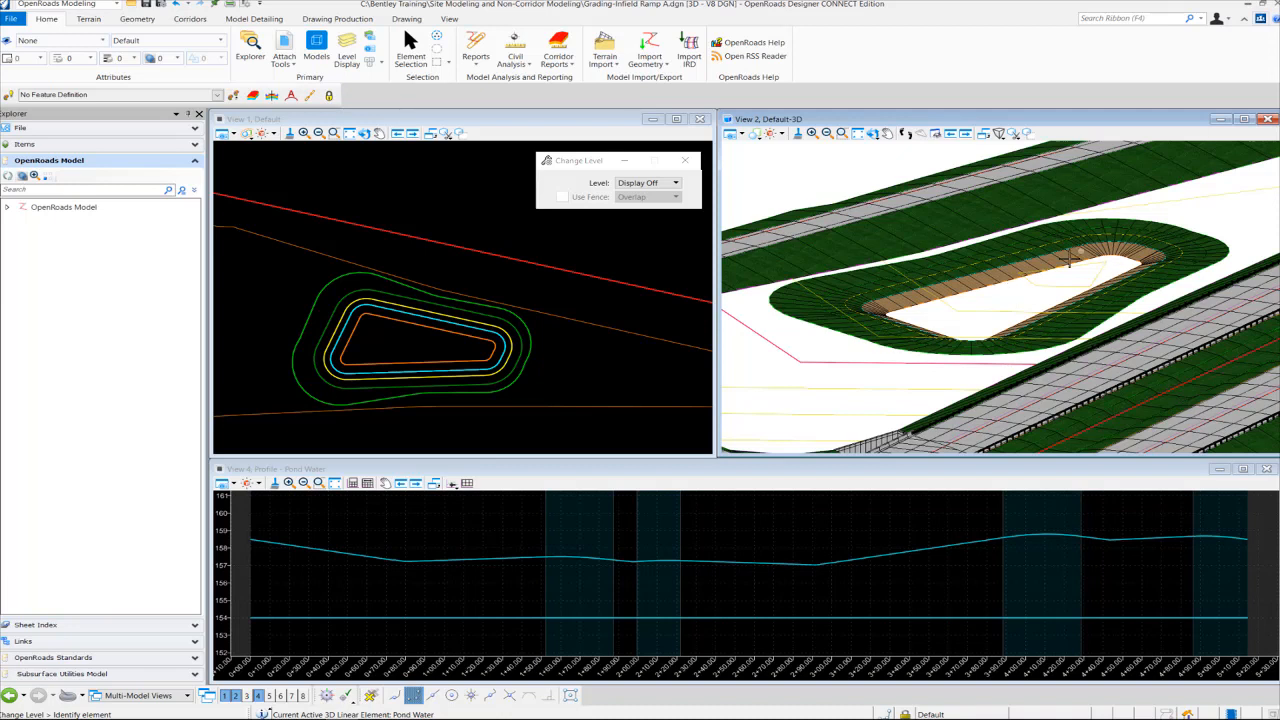
left_click(1092, 263)
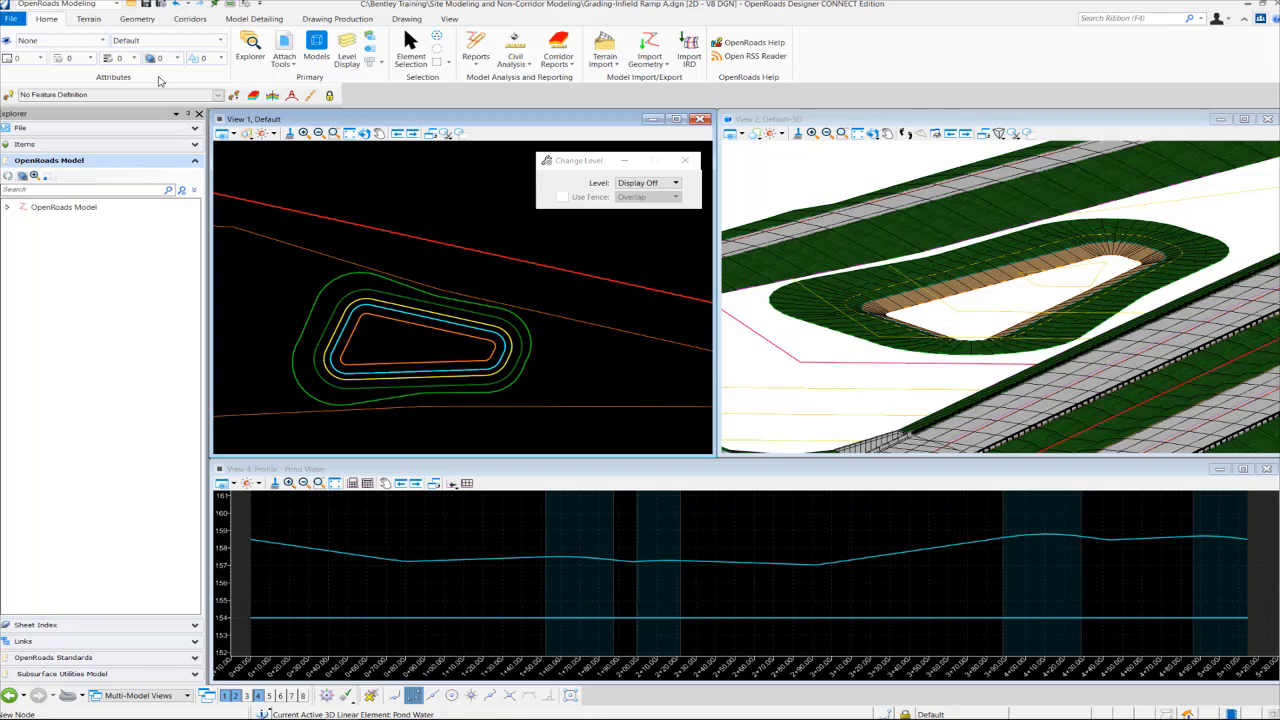
Set up a terrain model from elements named Pond Grading, with feature type Break Line and the proposed contours and triangles feature definition
left_click(88, 19)
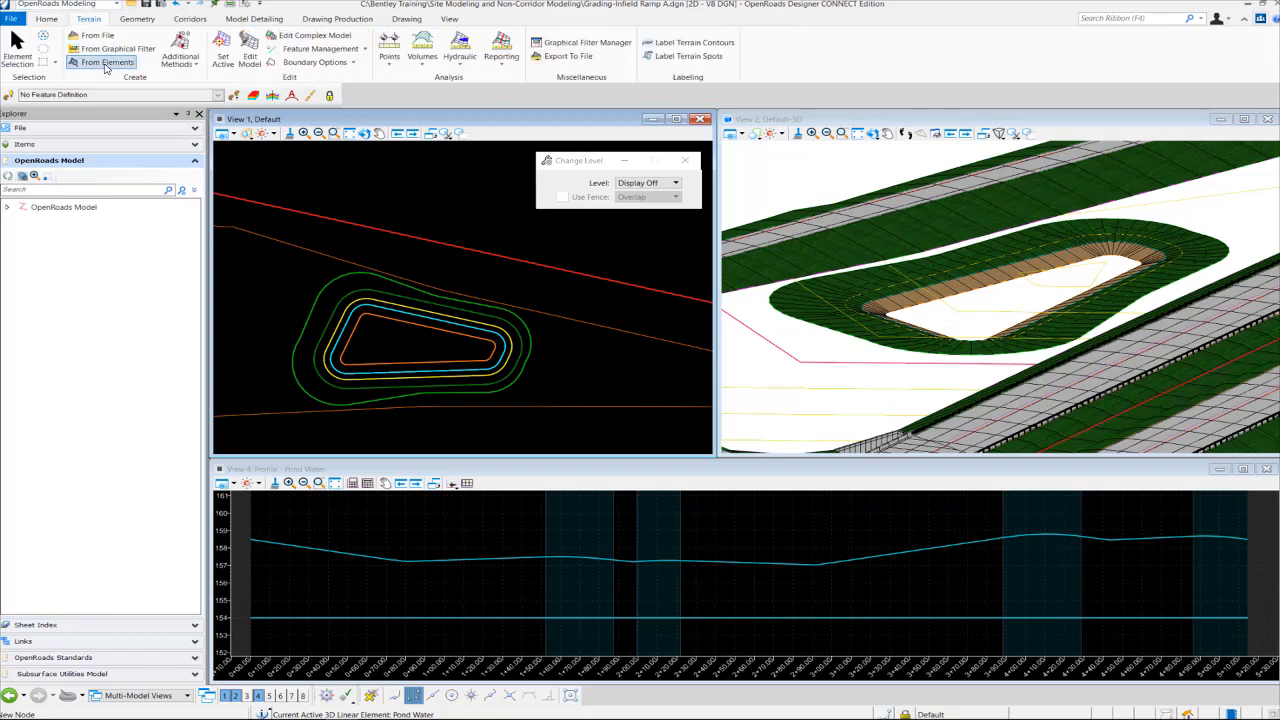
left_click(105, 63)
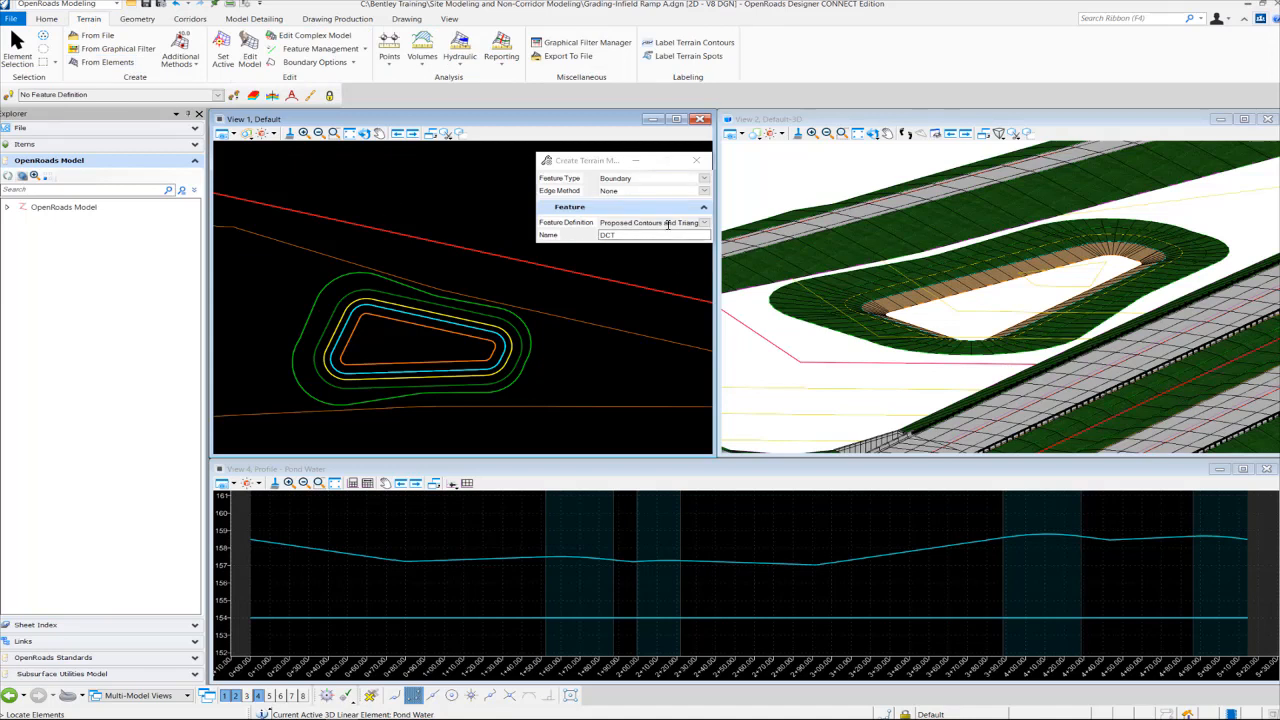
left_click_drag(642, 223, 585, 232)
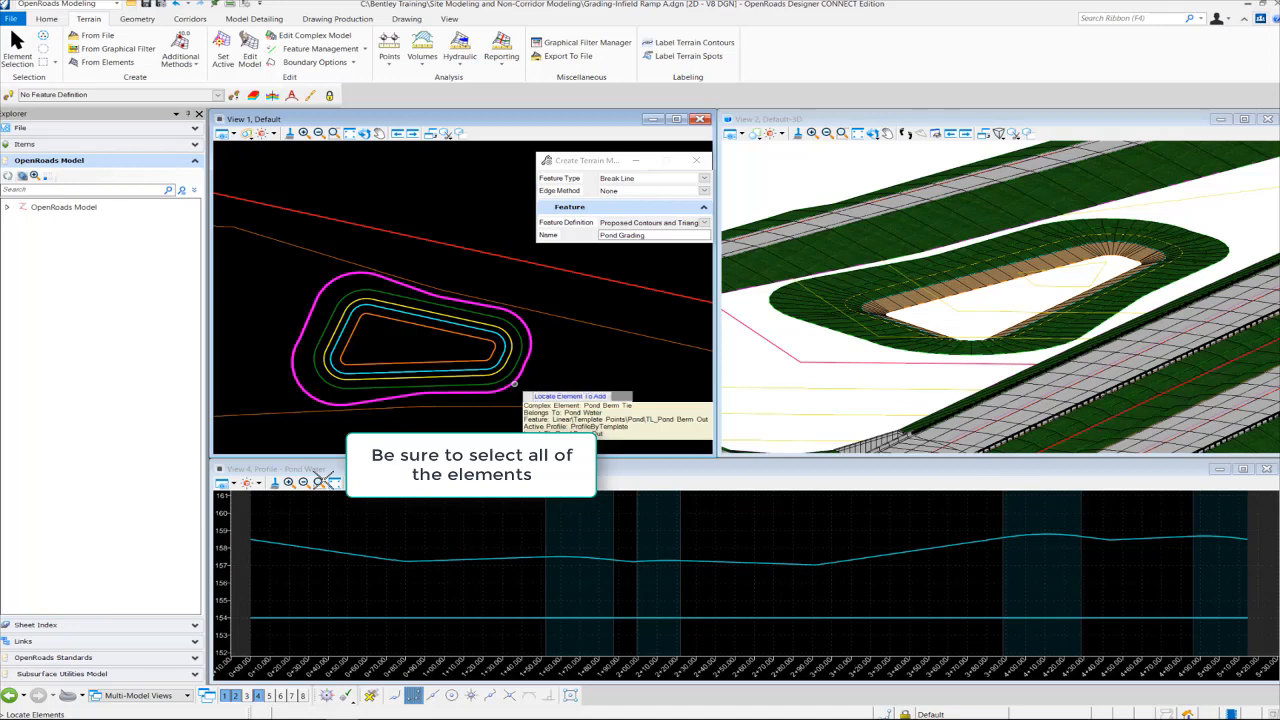
Create the terrain from the Pond Berm Tie, Pond Berm In, Freeboard and Pond Bottom lines with edge method None, and refresh the 3D view
left_click(508, 383)
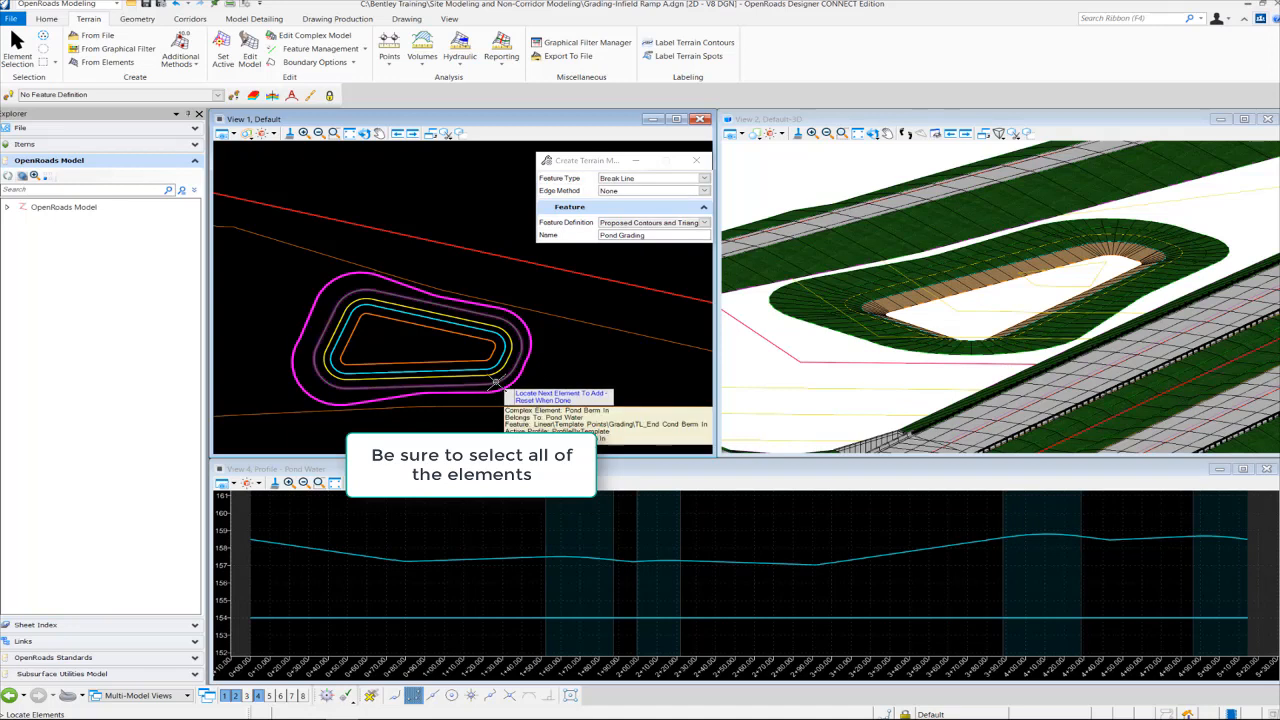
left_click(496, 382)
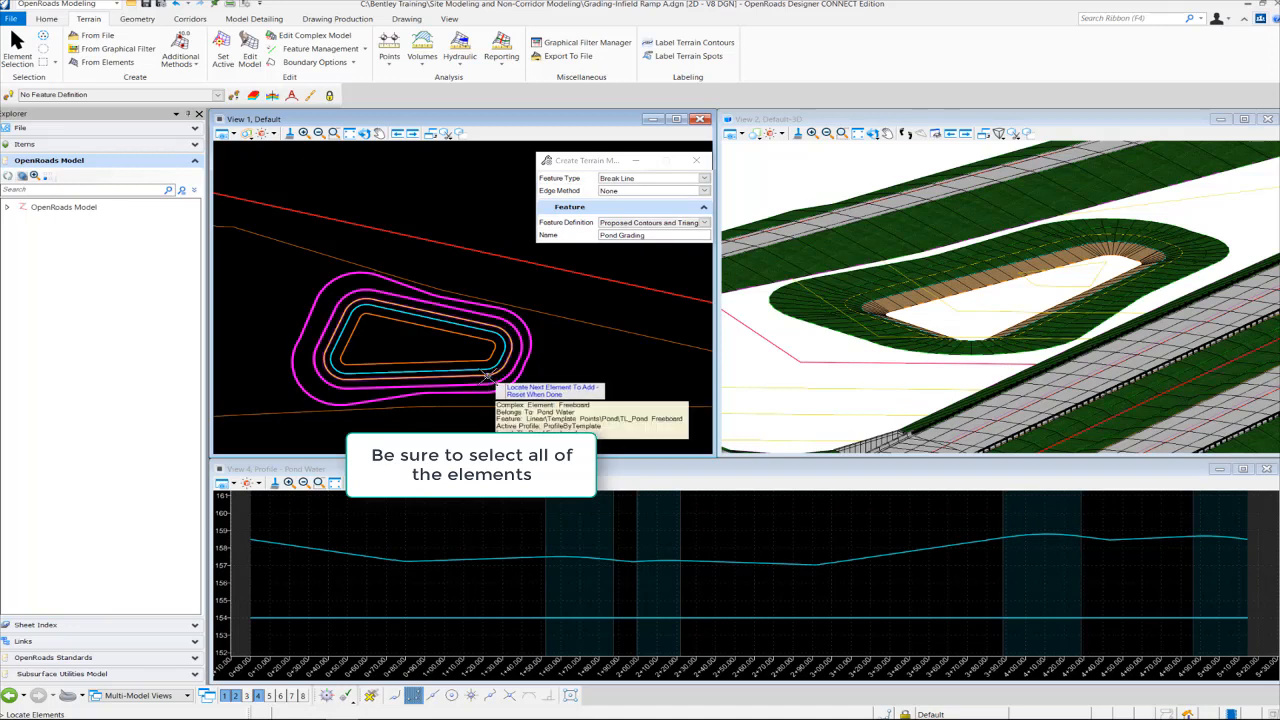
left_click(488, 377)
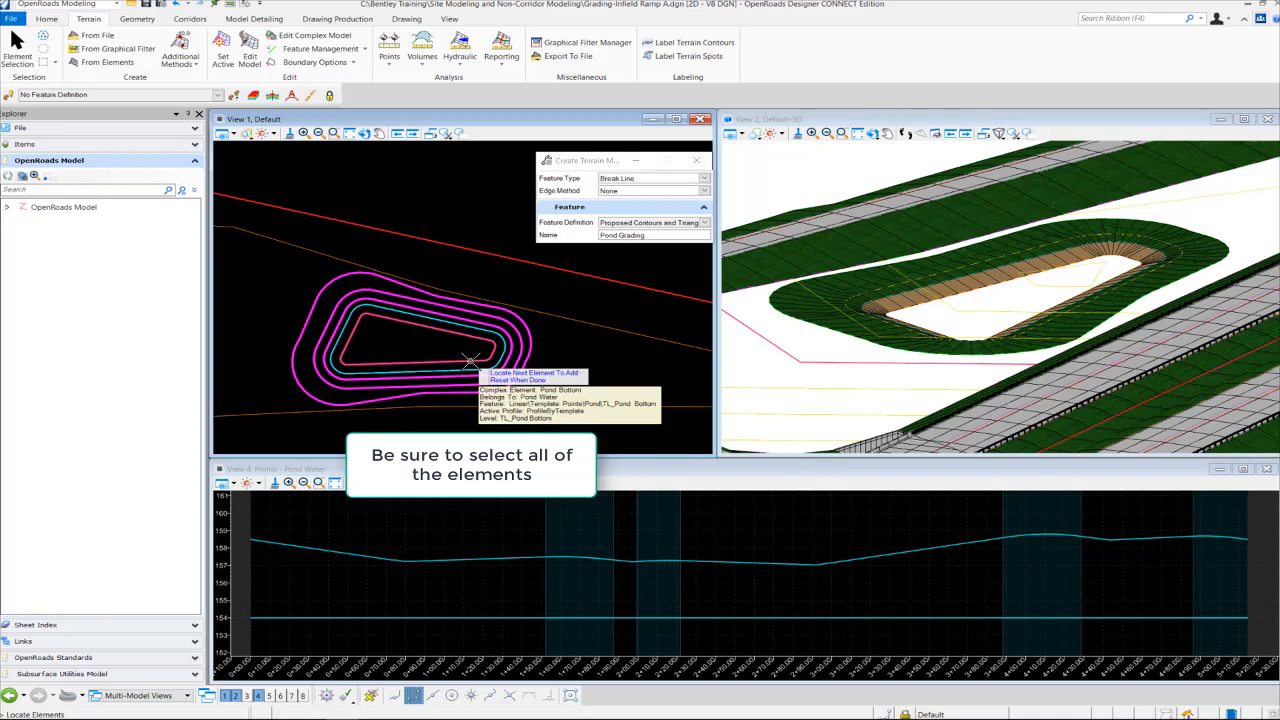
left_click(471, 361)
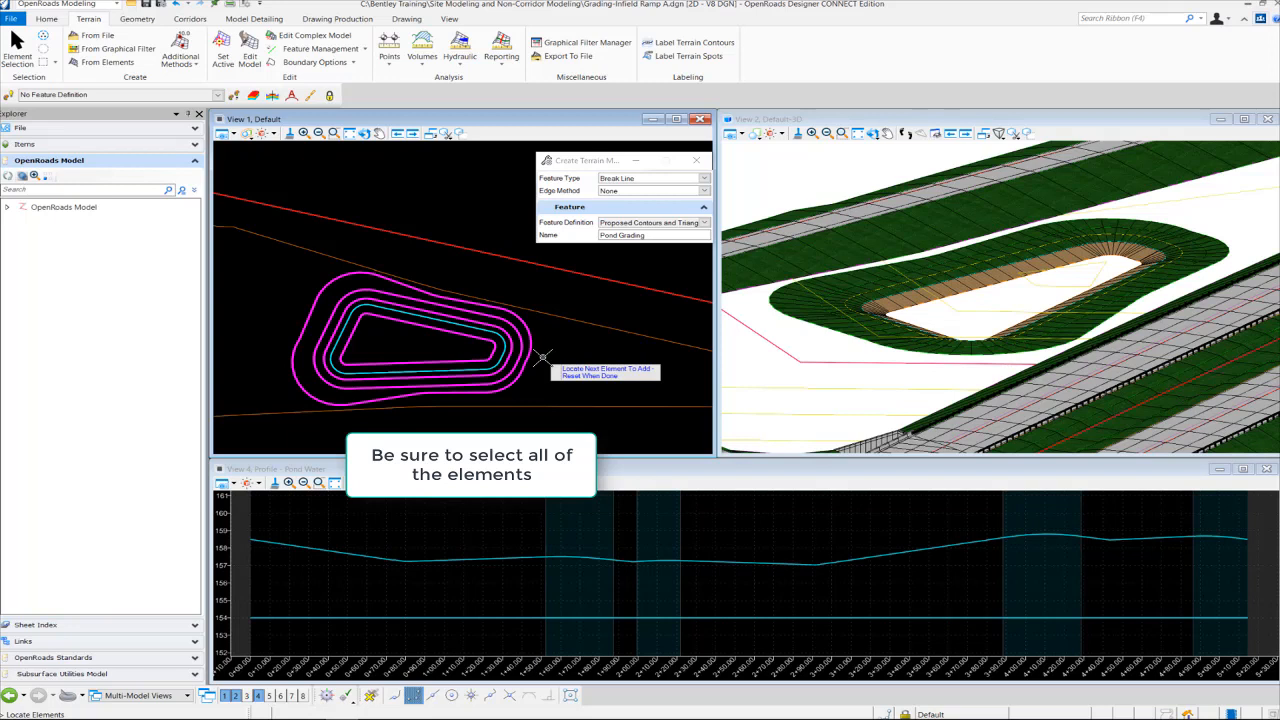
right_click(543, 355)
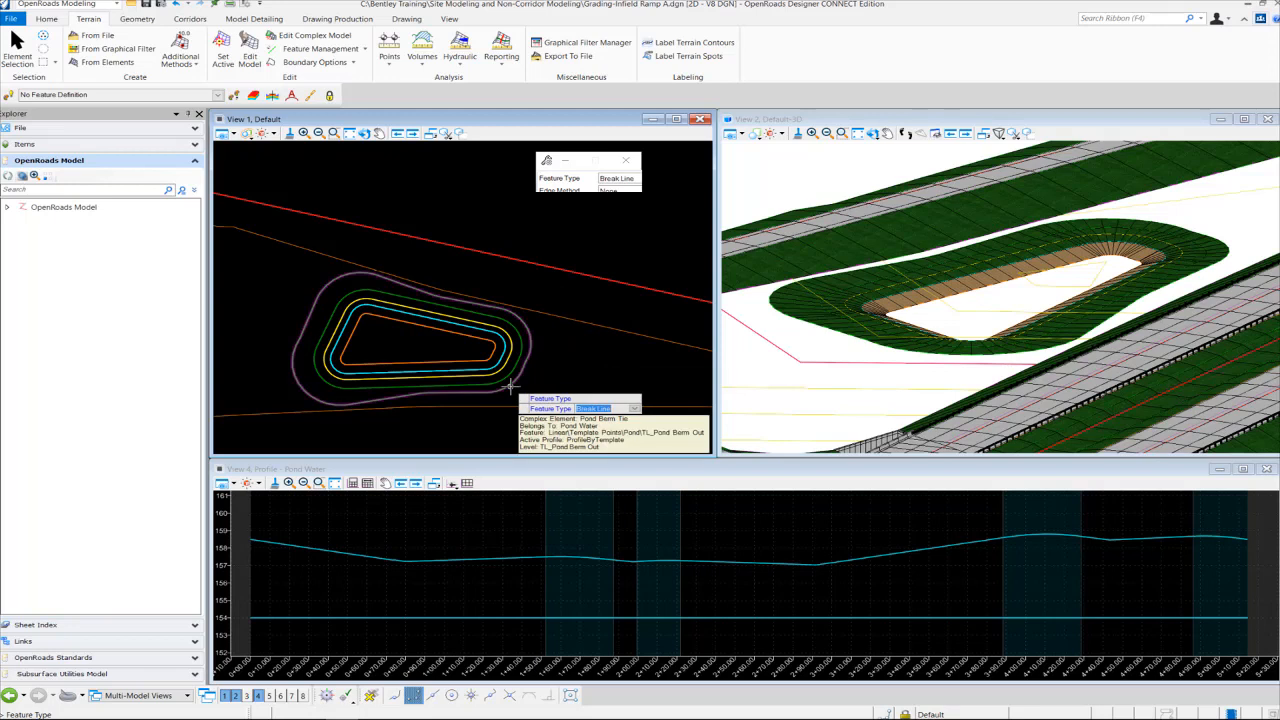
left_click(564, 347)
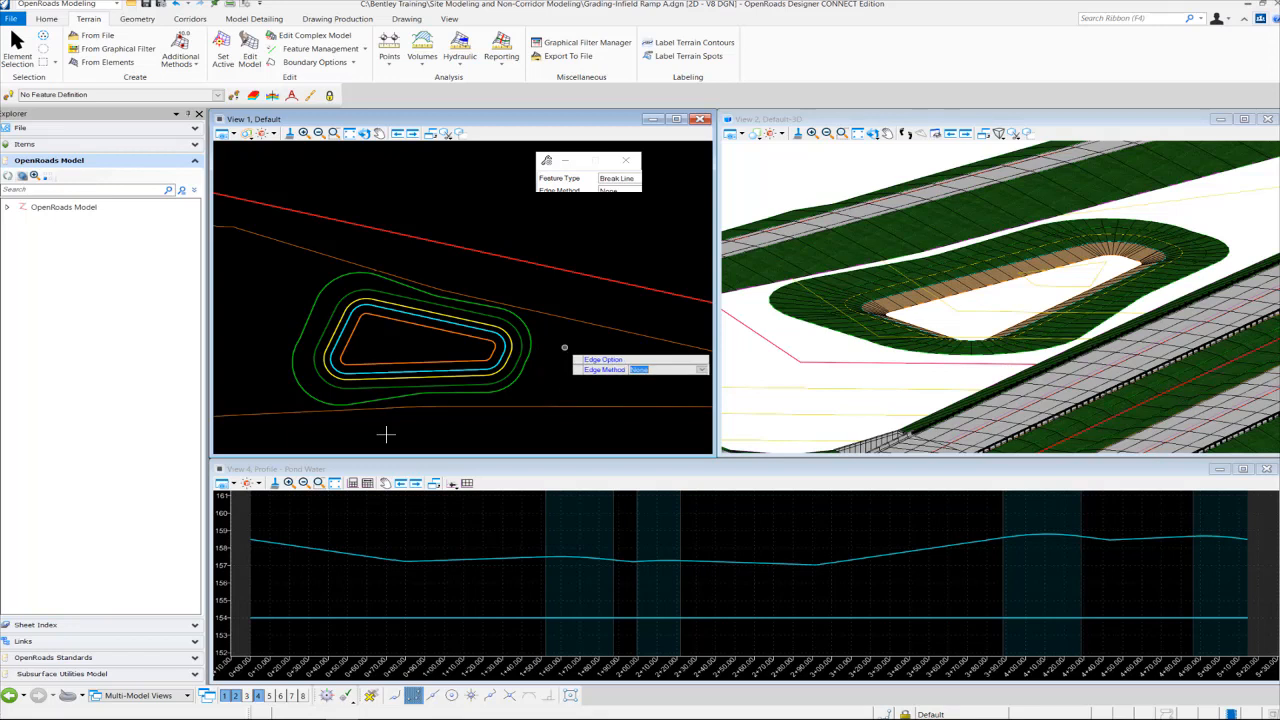
left_click(385, 433)
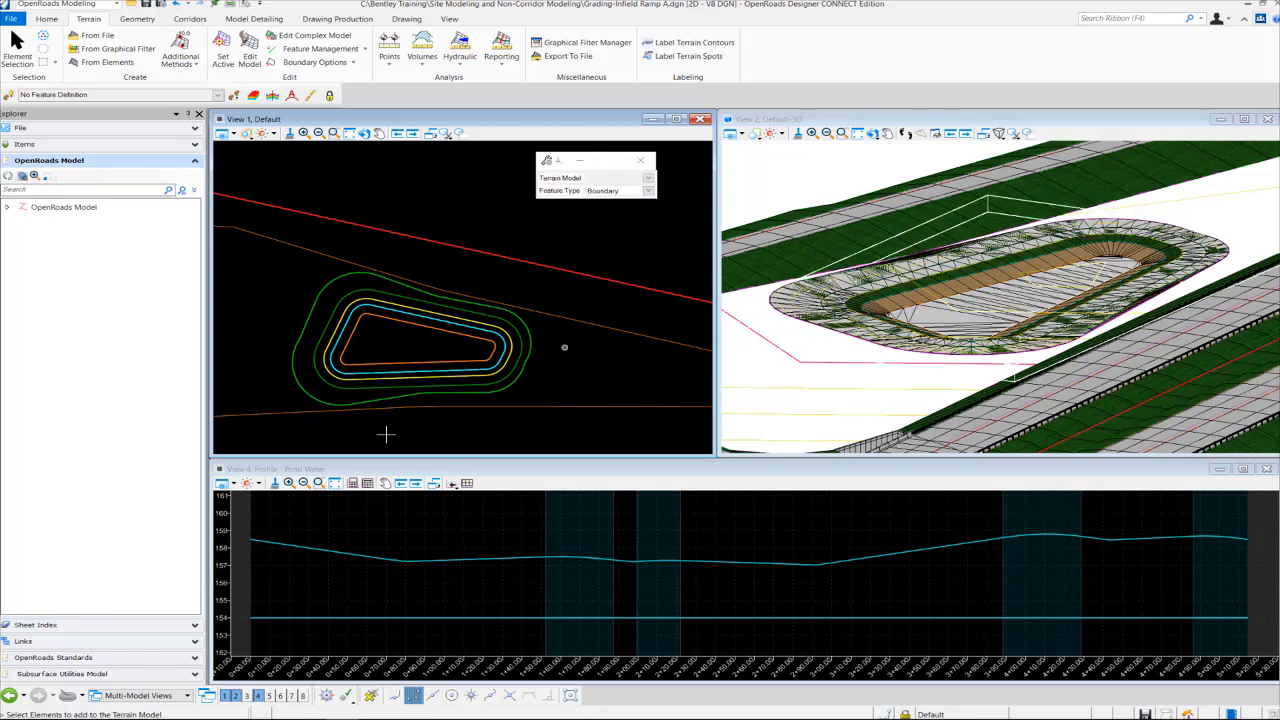
left_click(798, 135)
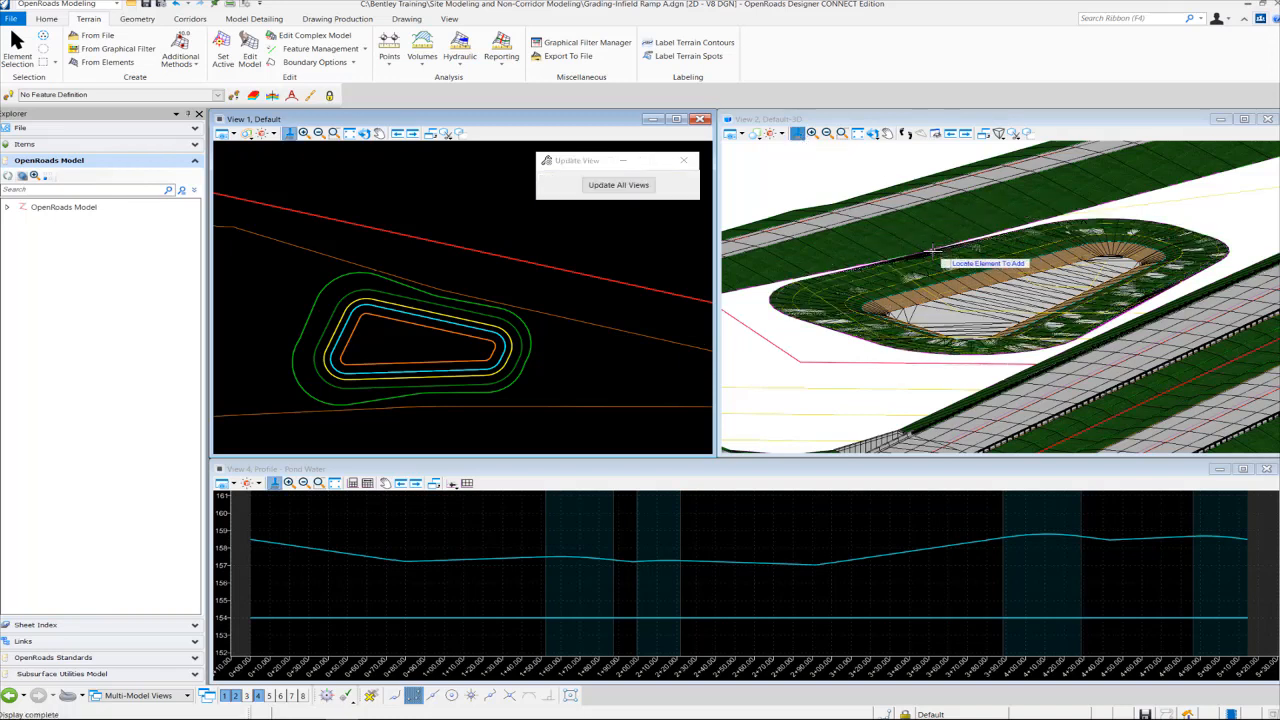
Change the terrain feature type of the pond's outermost berm line to Boundary and refresh the 3D view
scroll(932, 252, "up", 2)
scroll(932, 252, "up", 2)
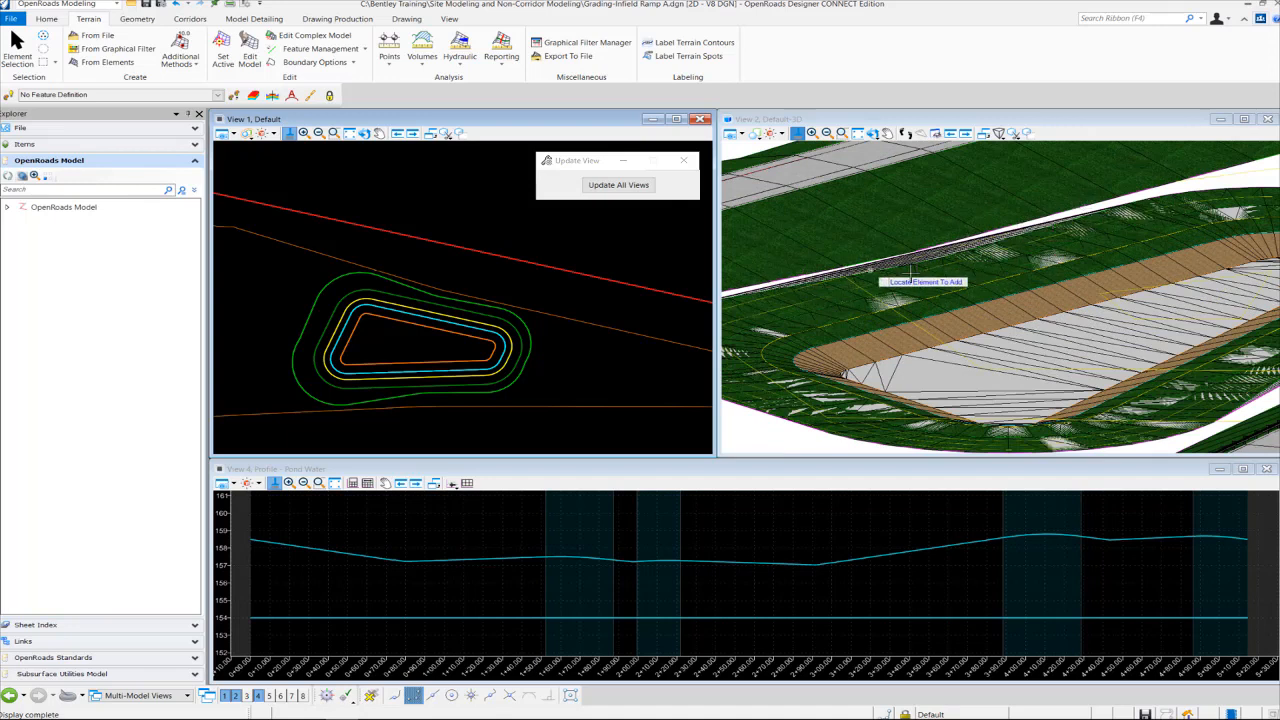
scroll(915, 272, "down", 2)
scroll(915, 272, "down", 2)
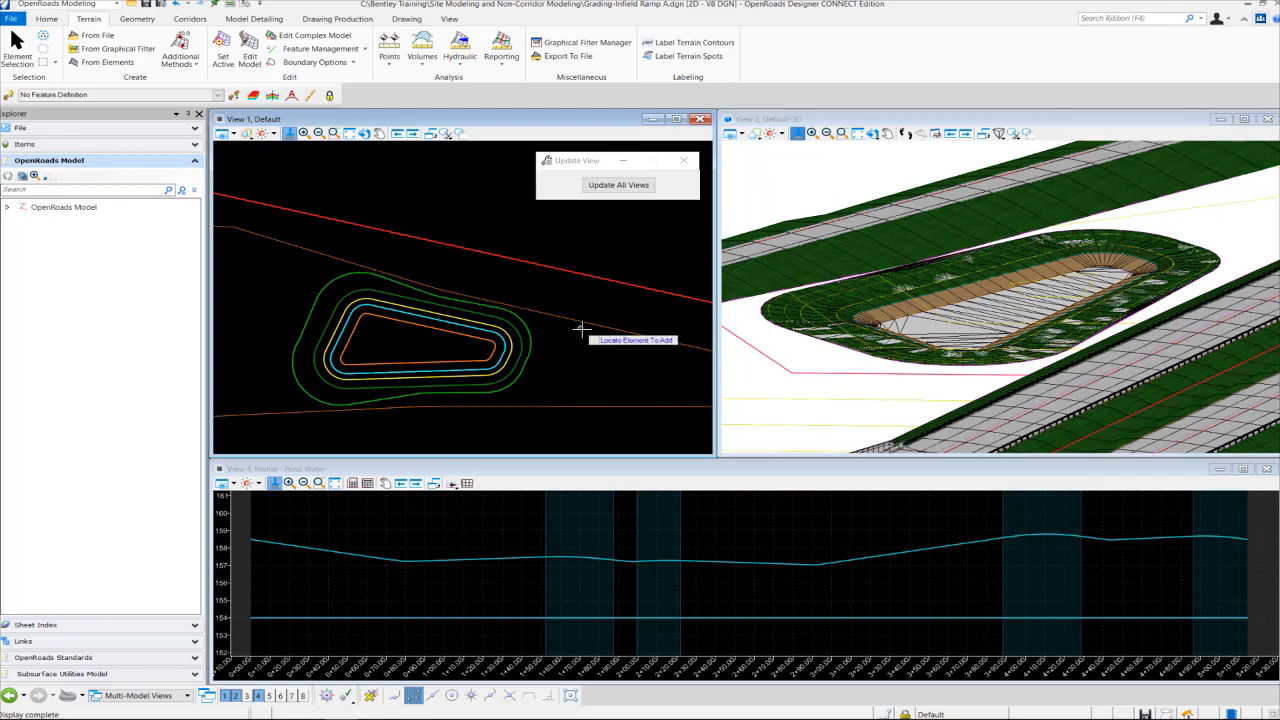
left_click(365, 49)
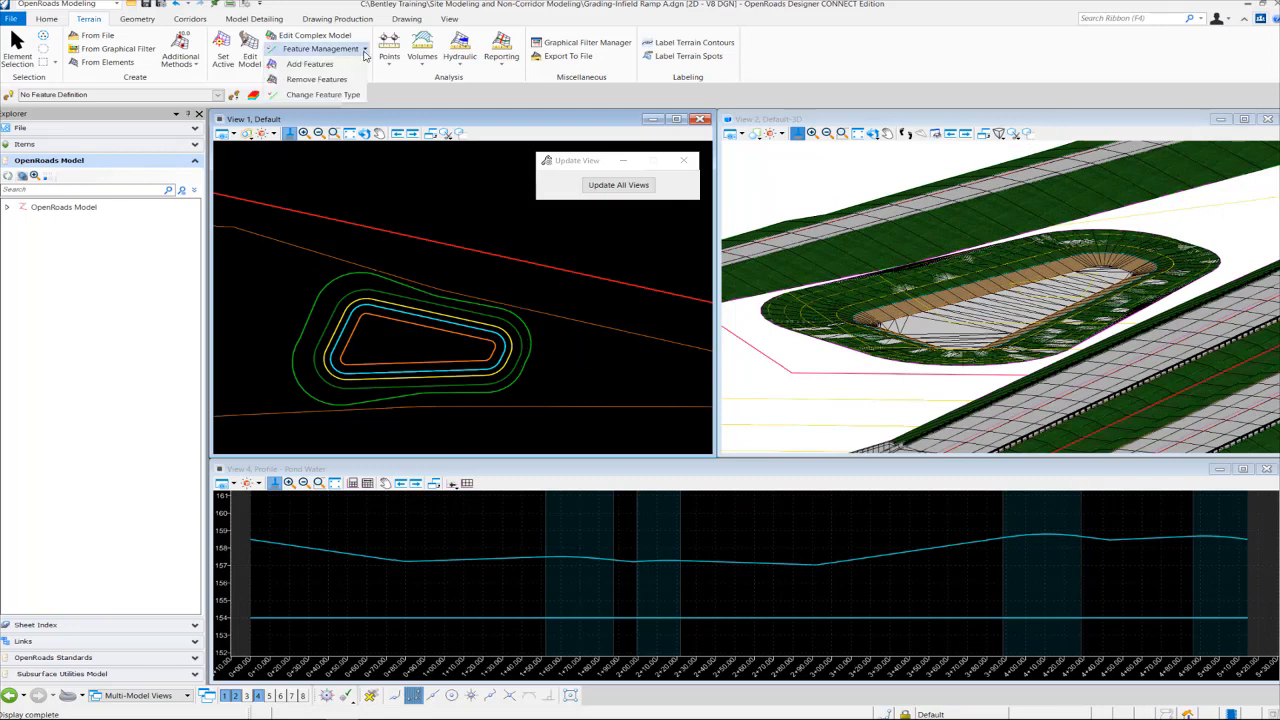
left_click(322, 94)
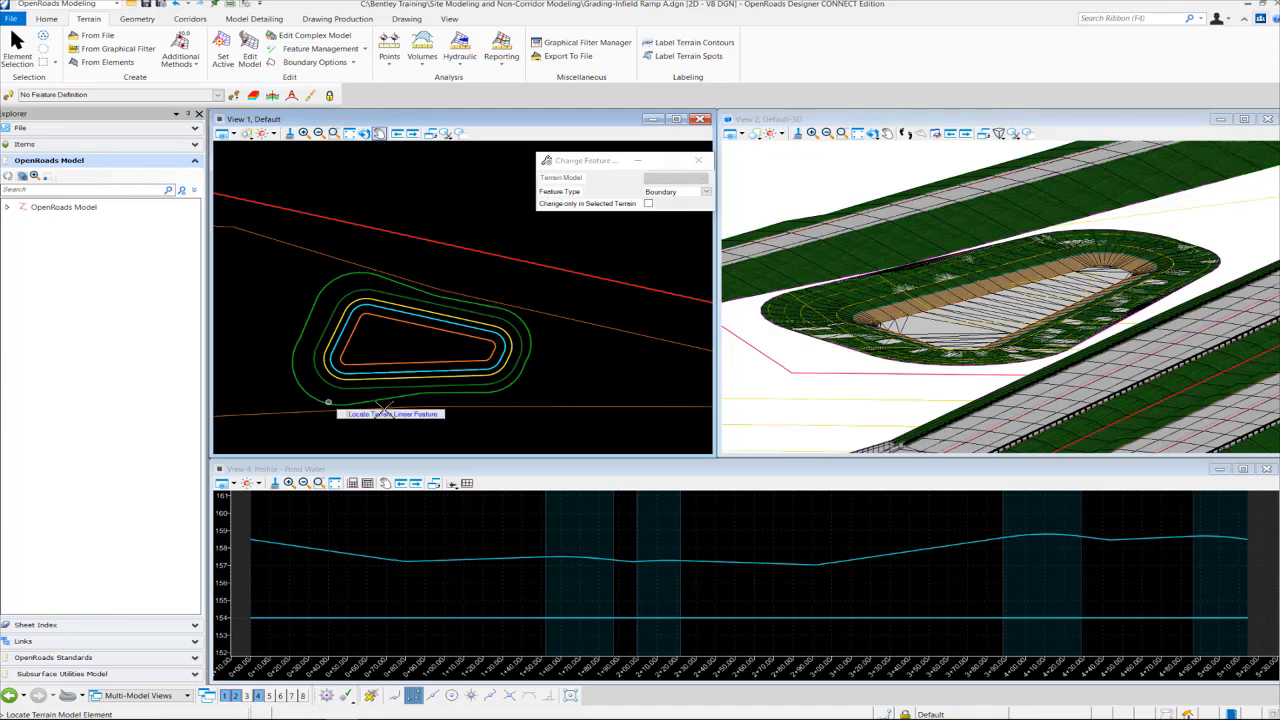
left_click(524, 358)
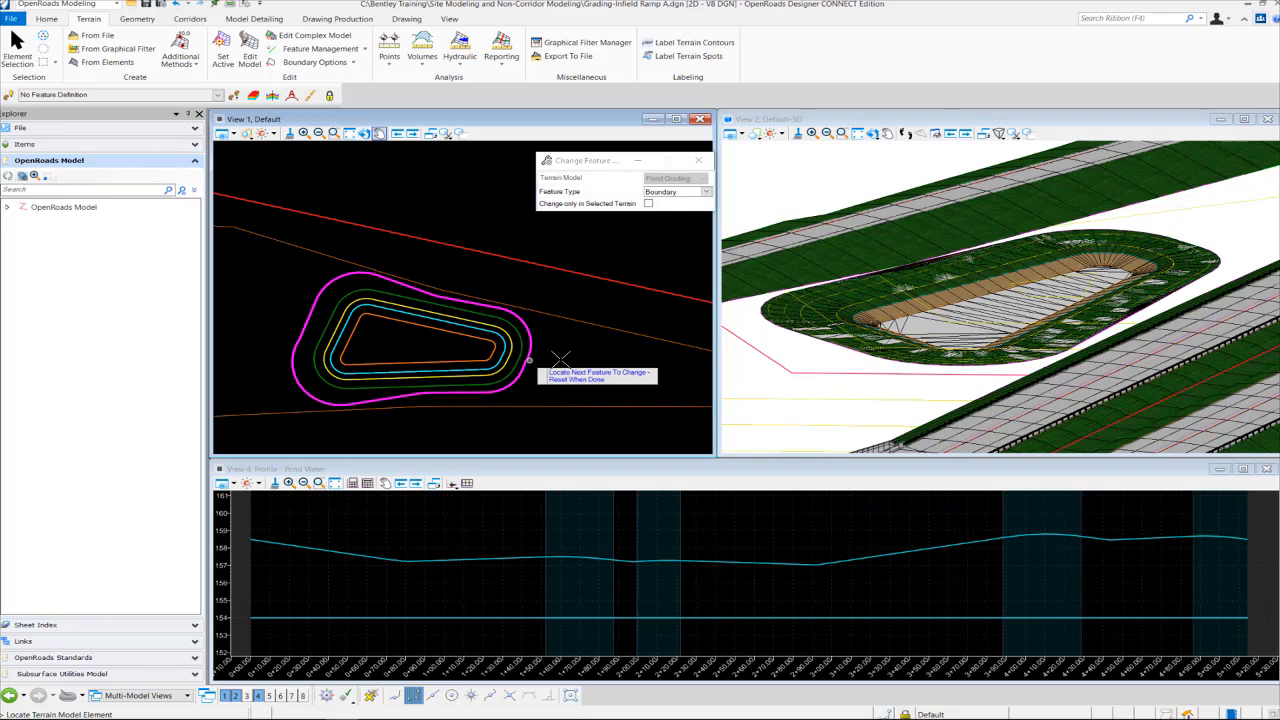
right_click(559, 358)
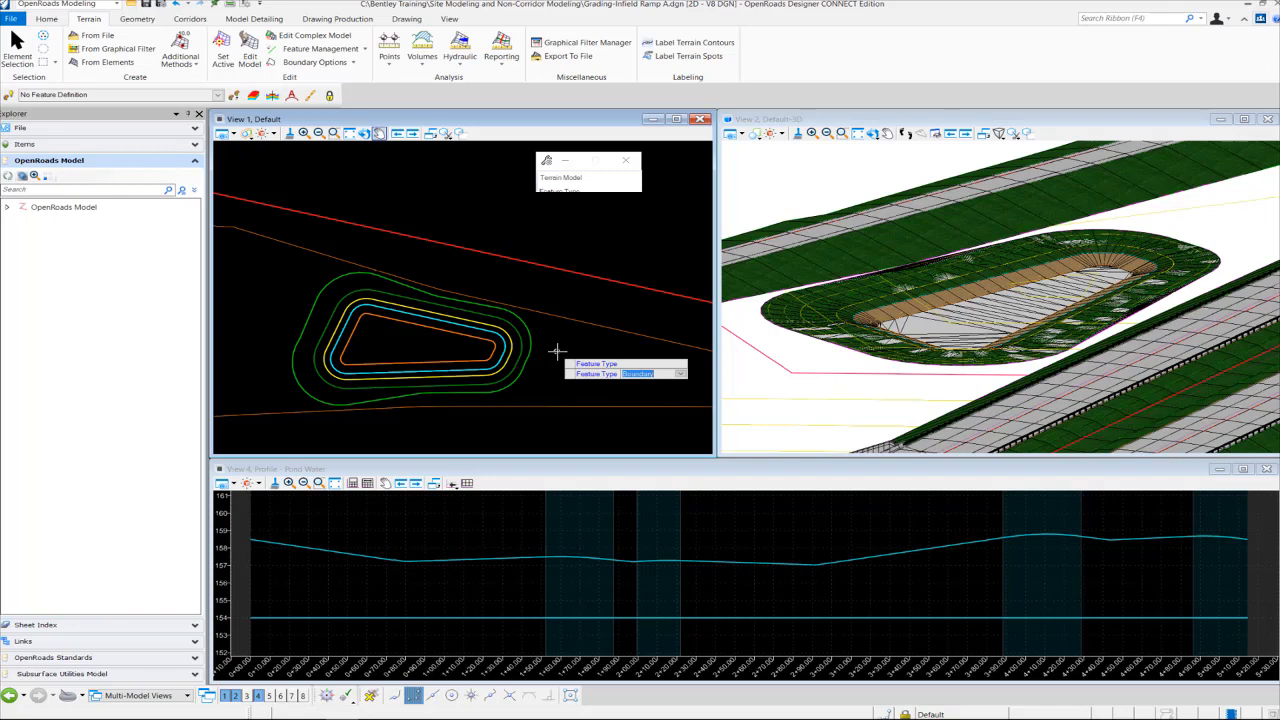
left_click(376, 440)
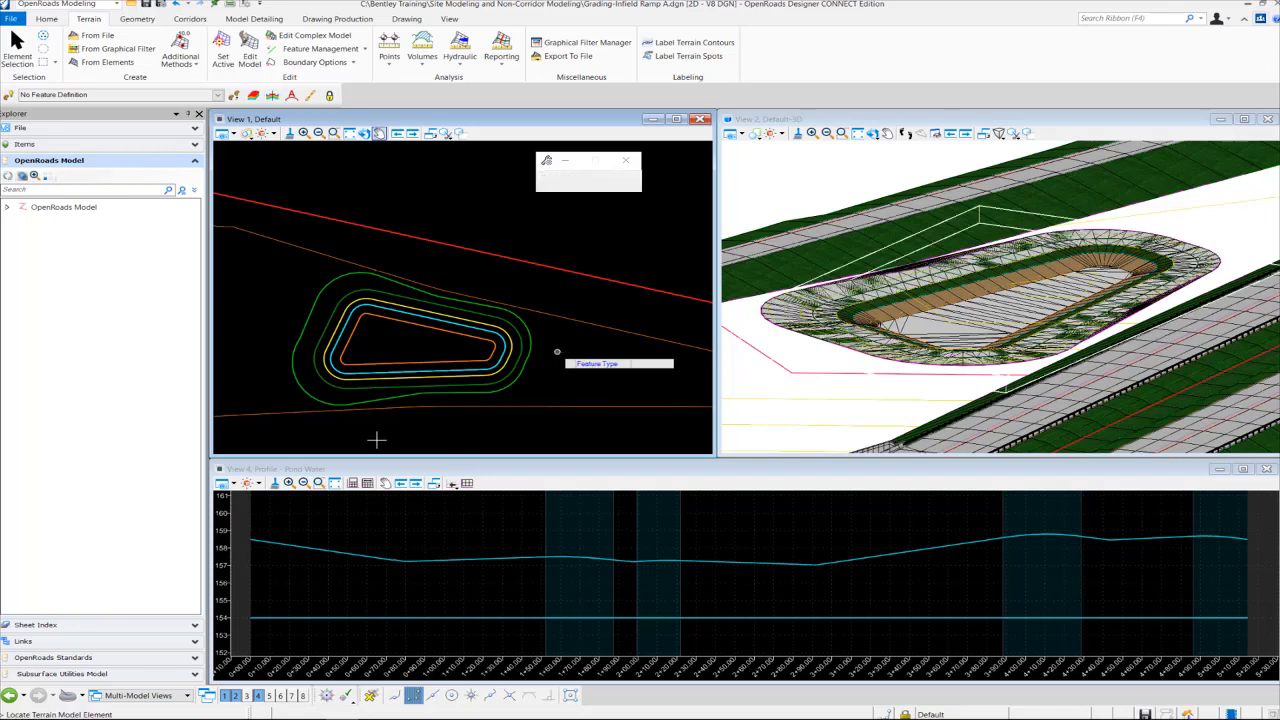
left_click(798, 134)
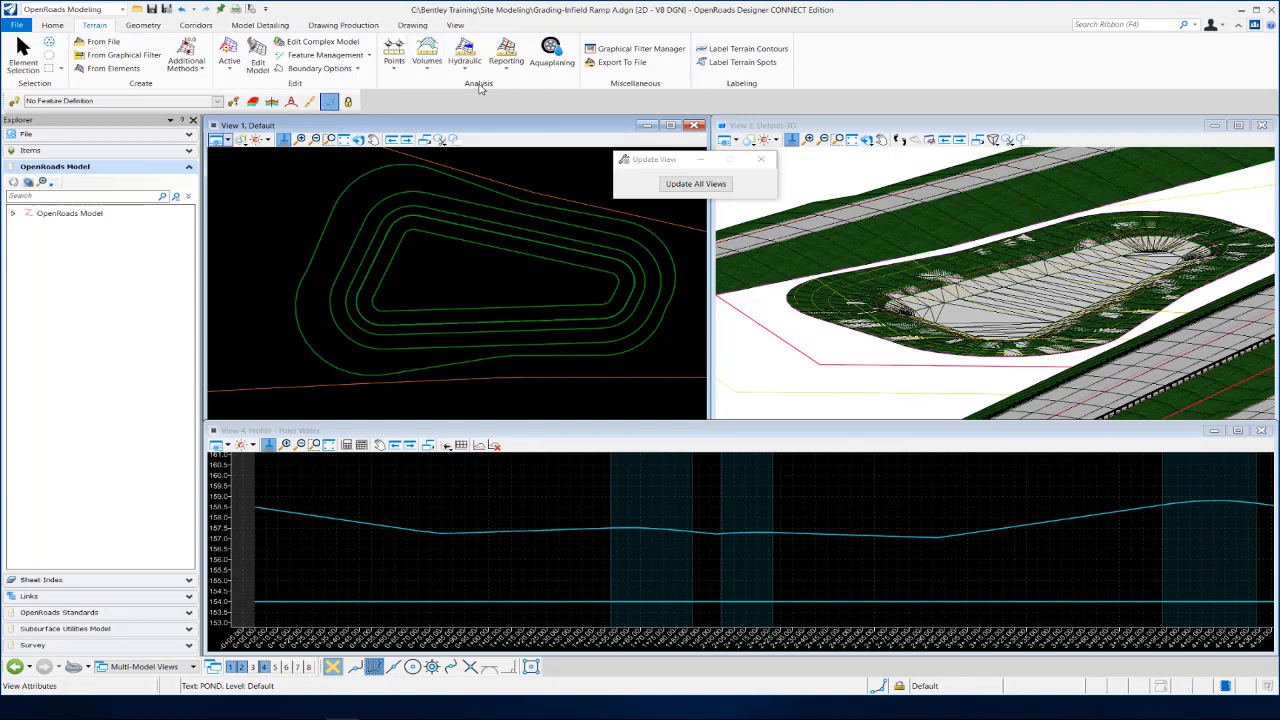
Start a terrain volume analysis using the Terrain Model To Plane method with the Pond terrain as the source
left_click(429, 66)
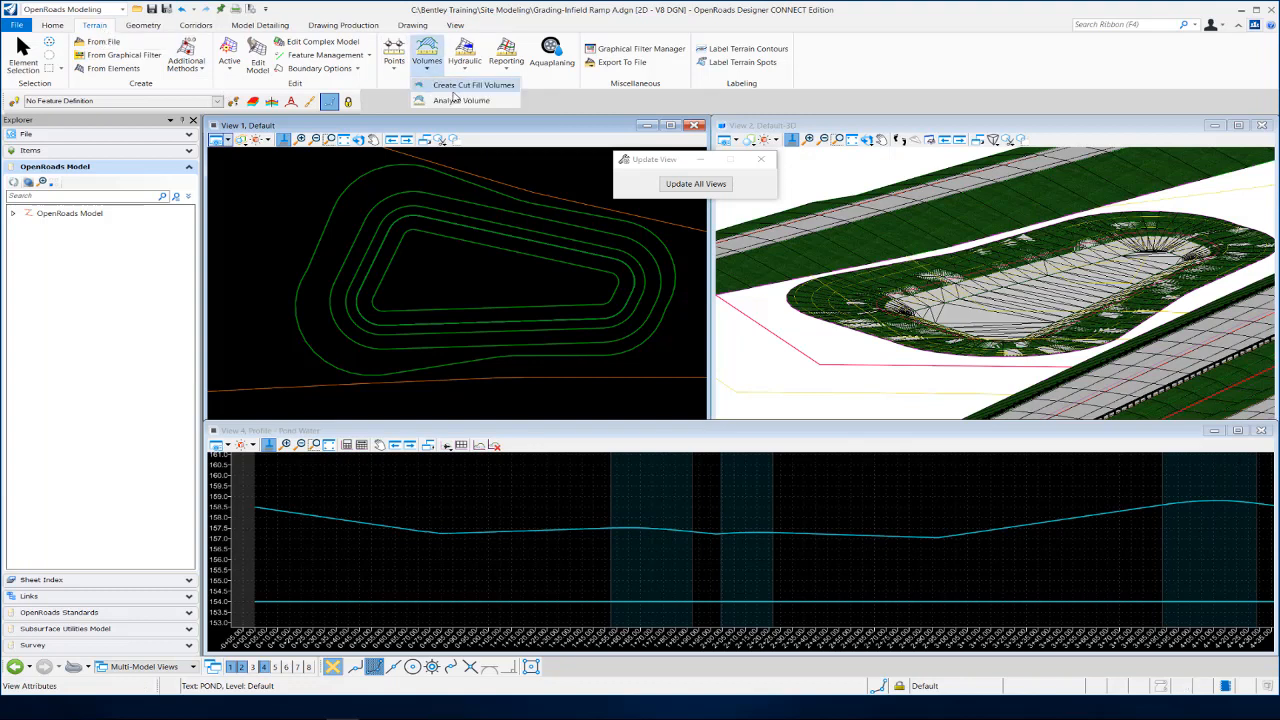
left_click(462, 101)
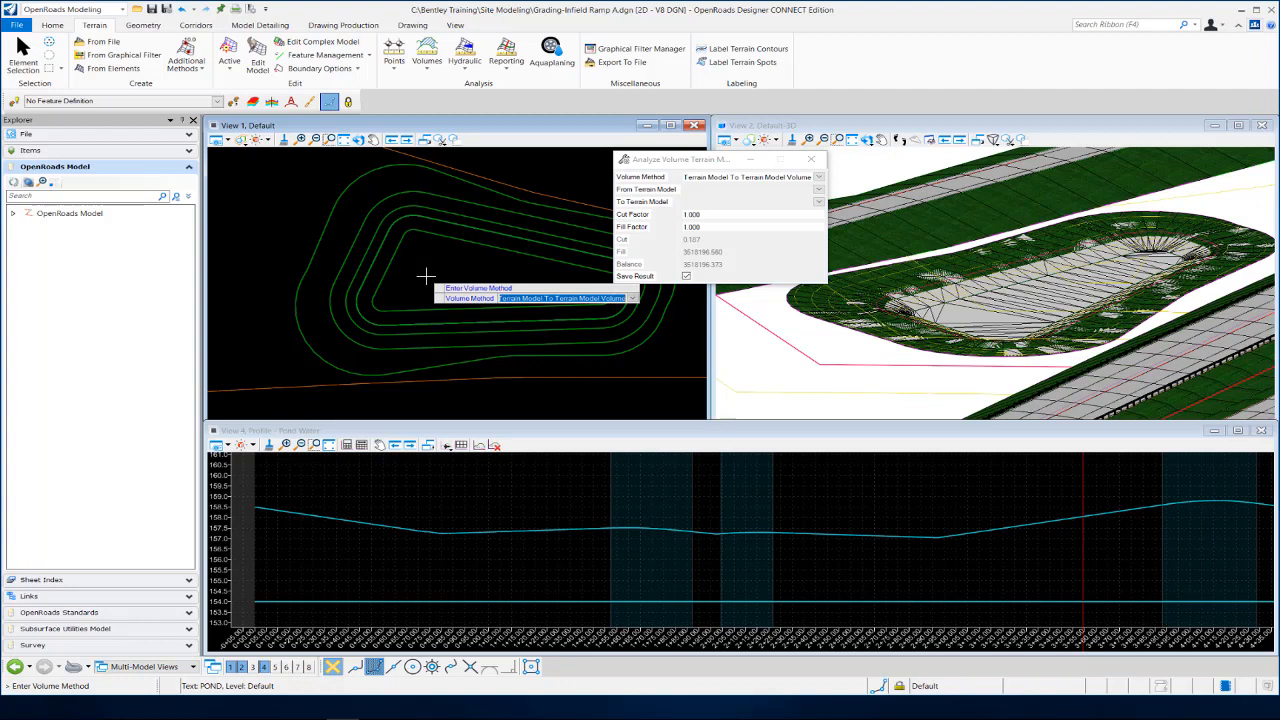
key("Down")
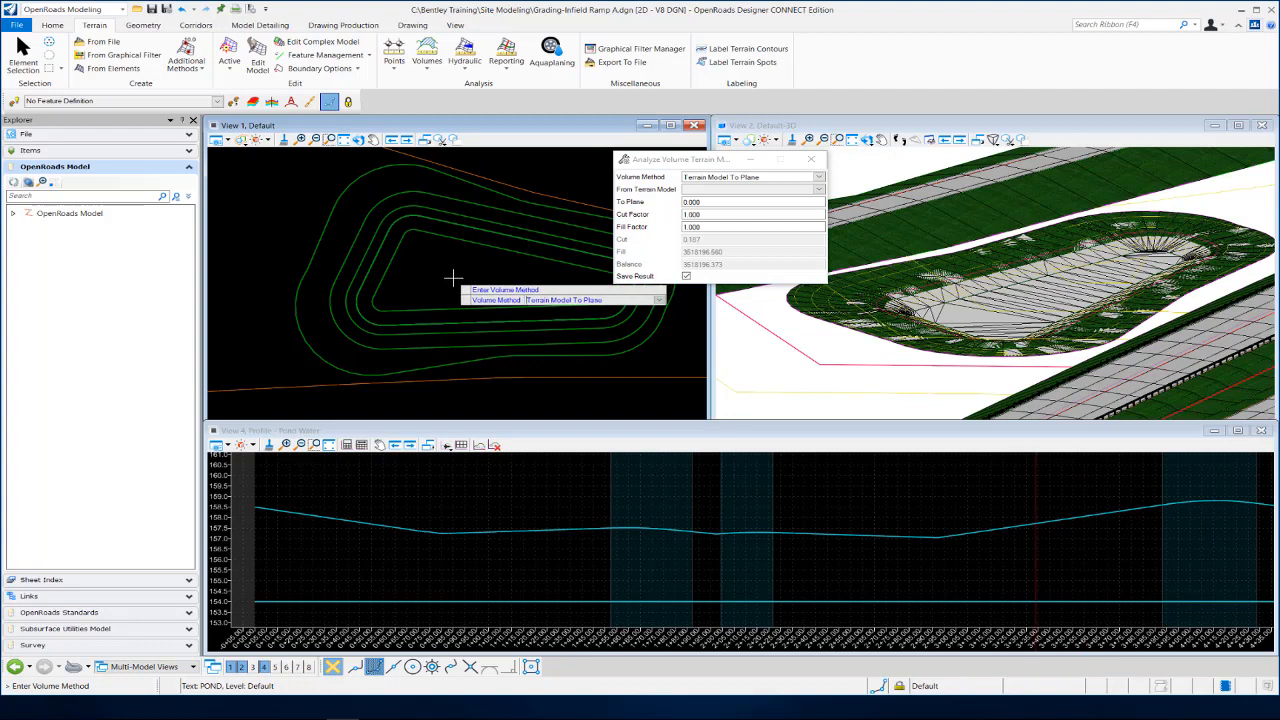
left_click(453, 278)
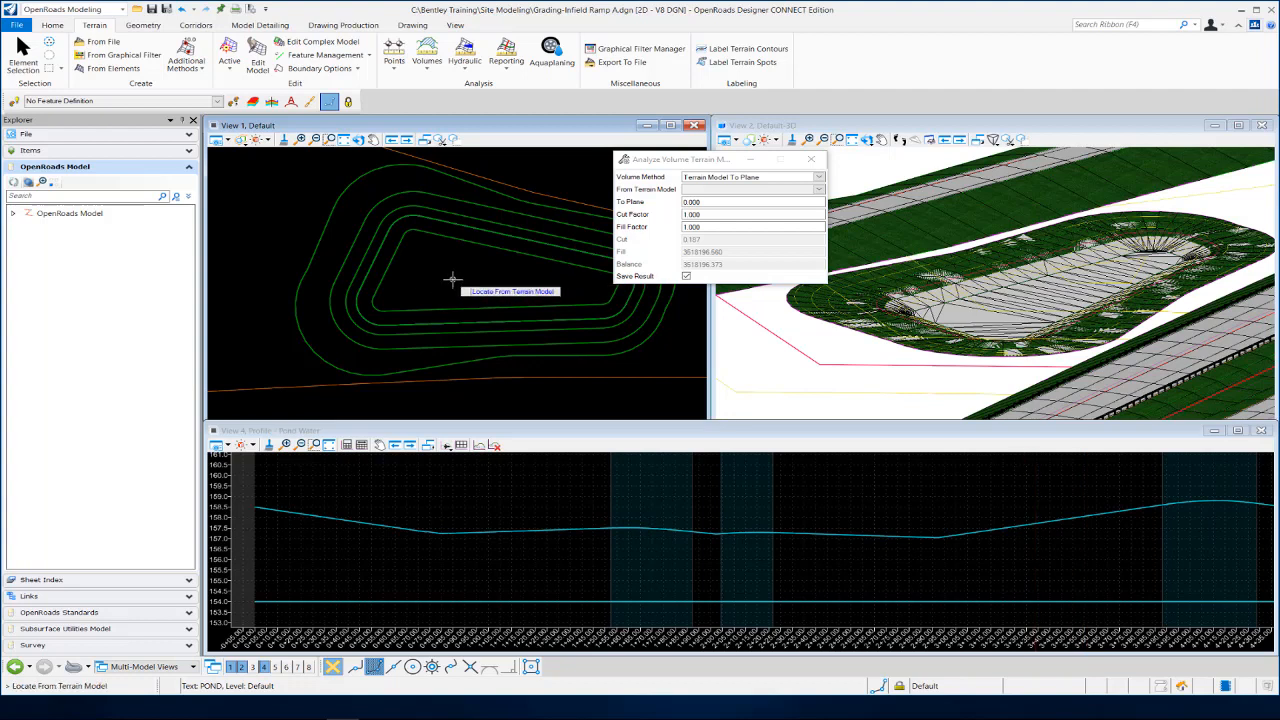
left_click(968, 318)
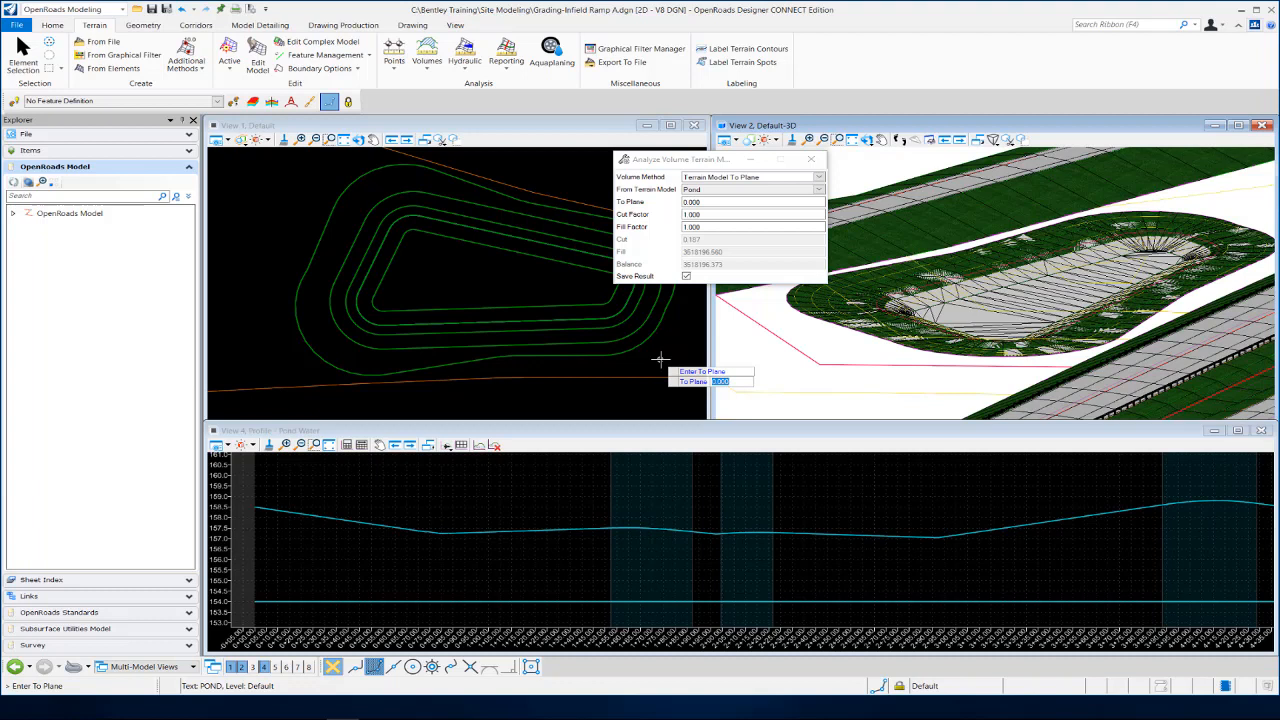
Calculate the volume to plane 154 with cut and fill factors of 1.000 and no boundary
type("154")
left_click(662, 360)
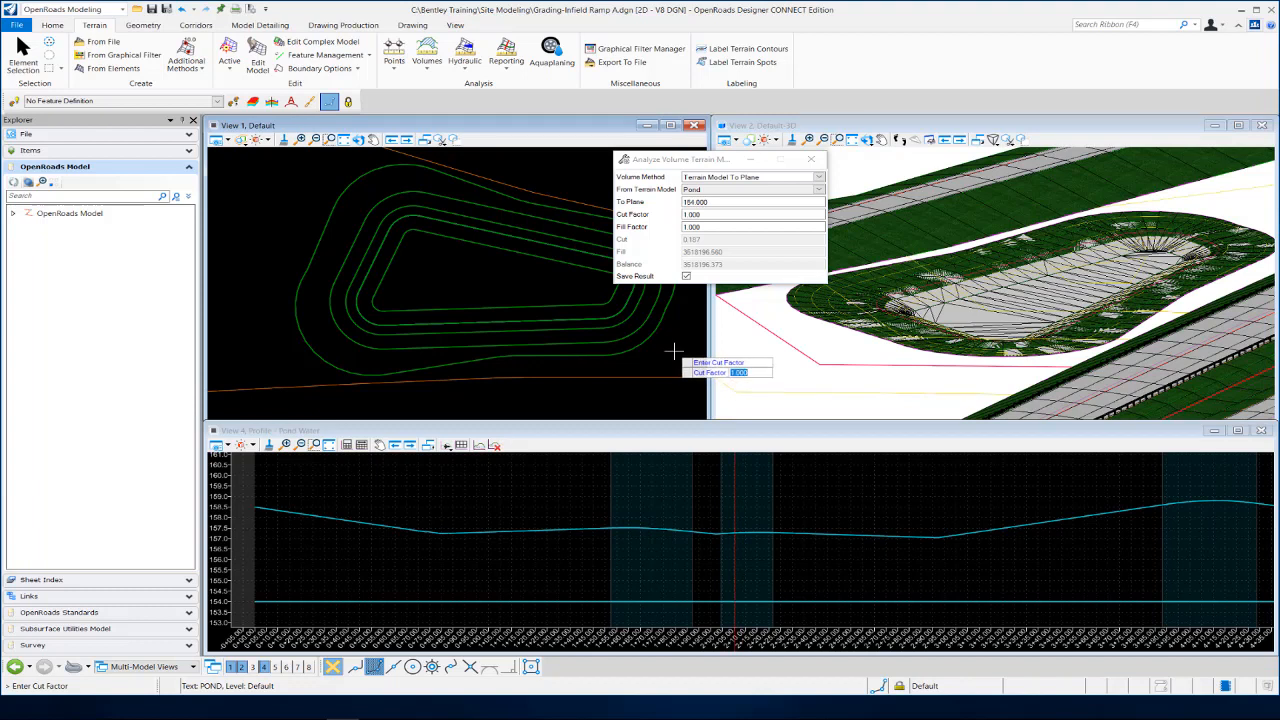
key("Return")
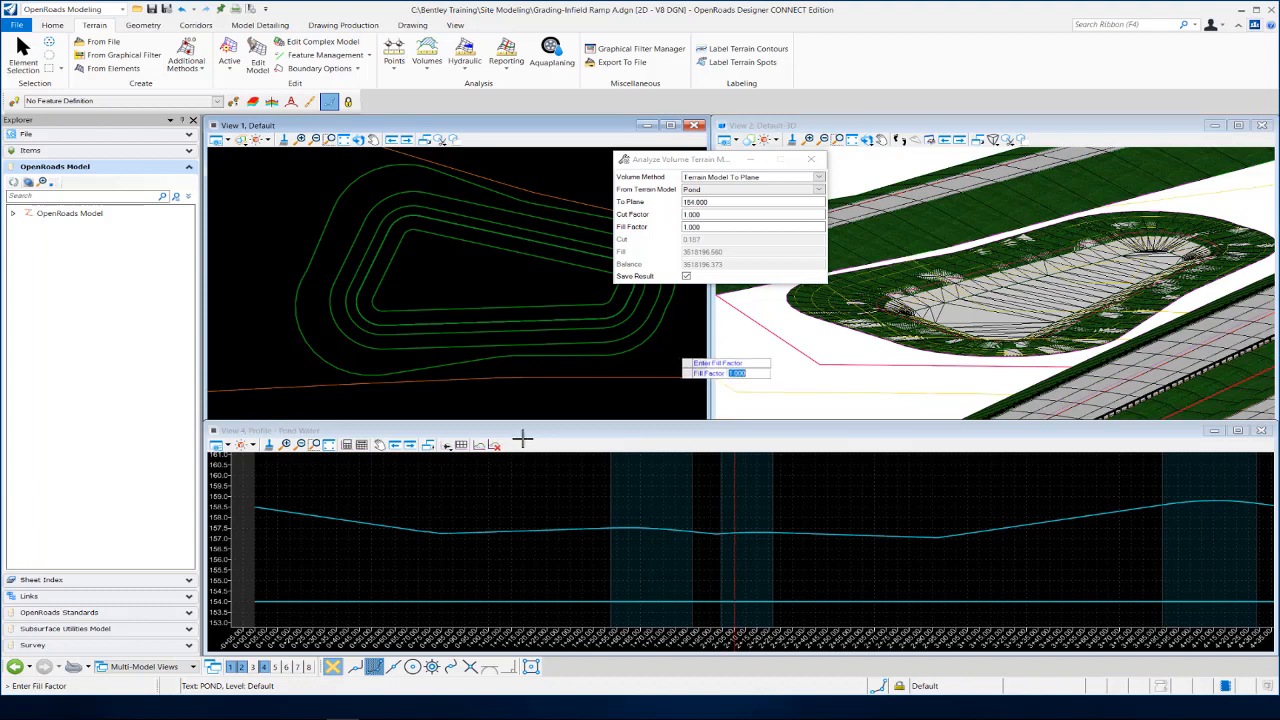
key("Return")
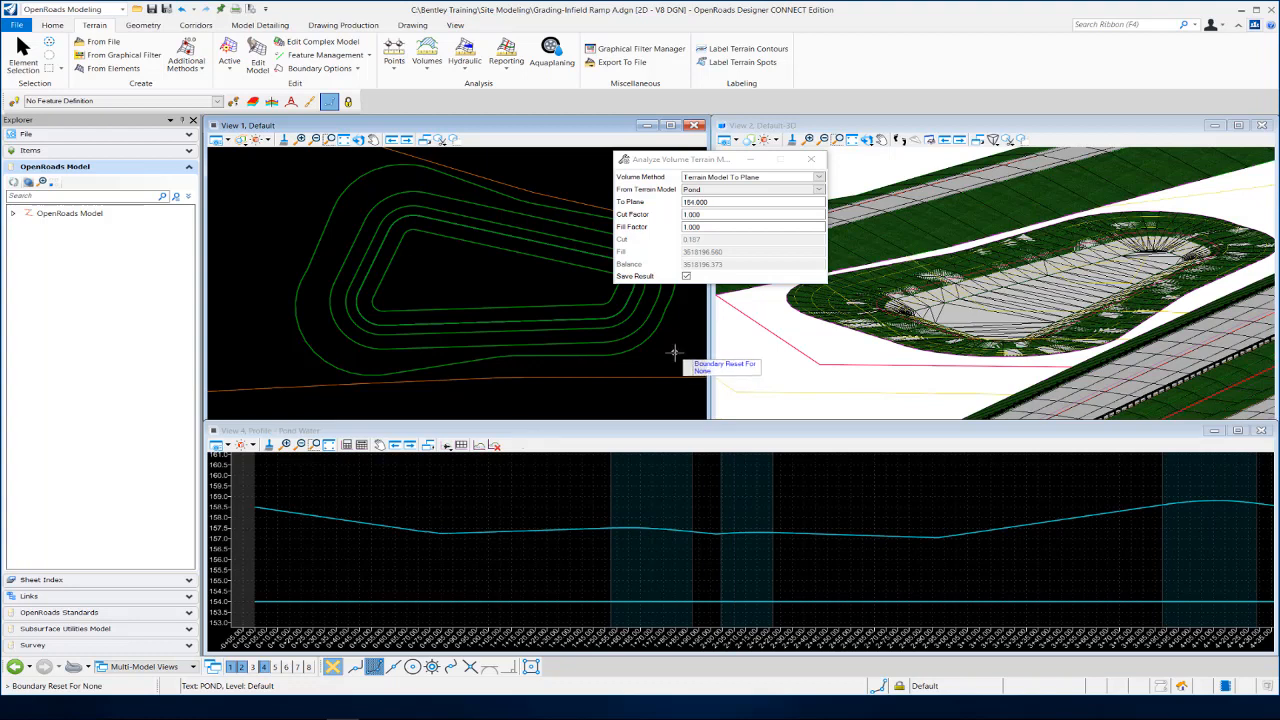
right_click(675, 353)
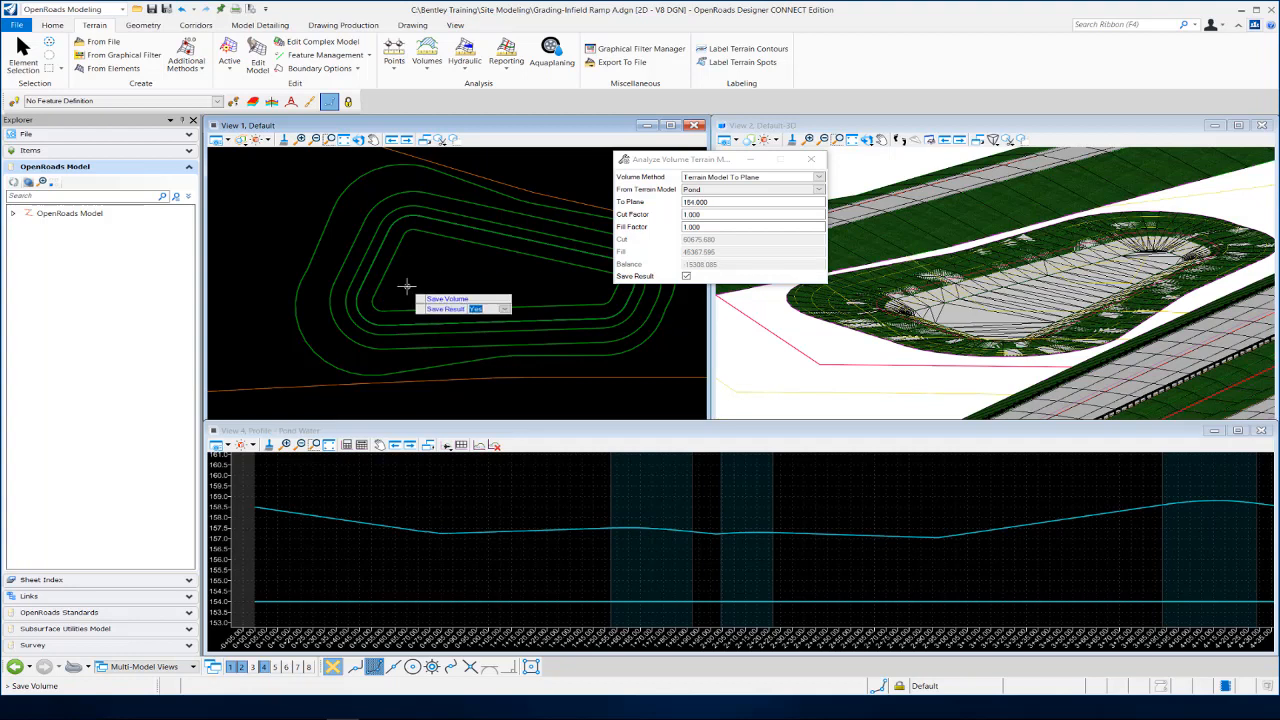
Save the volume result and place its text in the plan view just above the pond
scroll(378, 312, "down", 3)
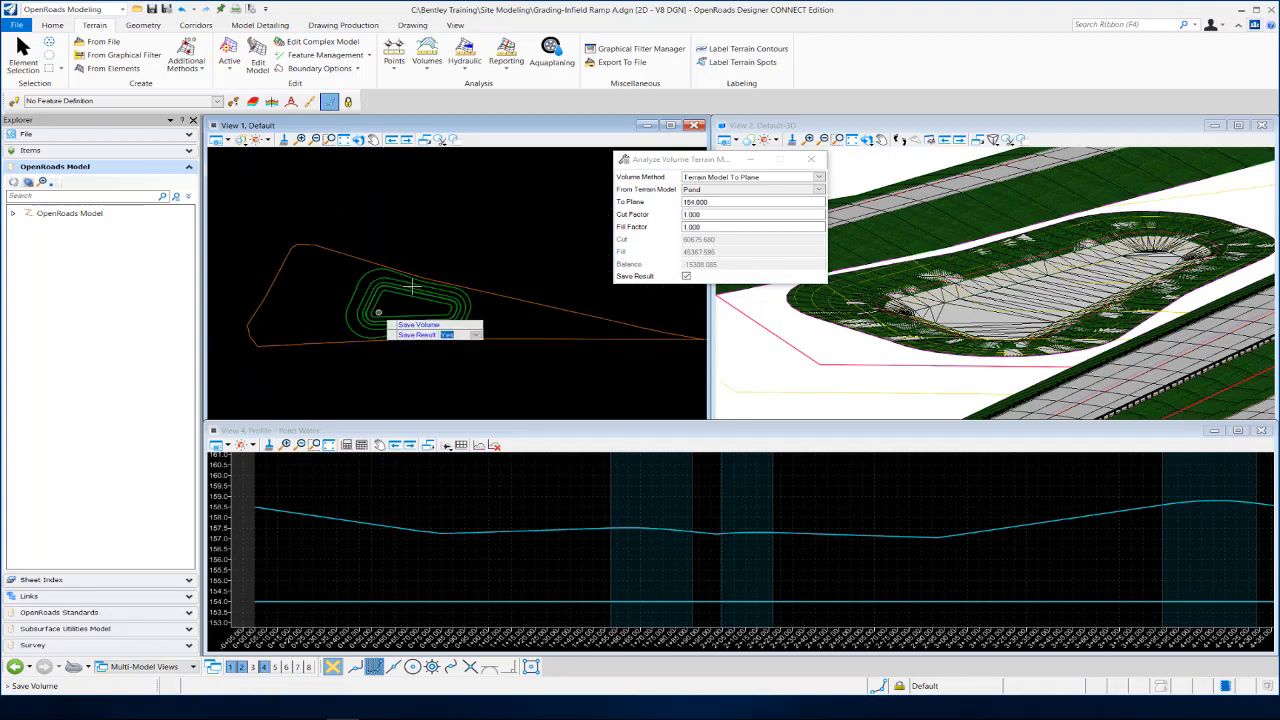
scroll(434, 277, "up", 1)
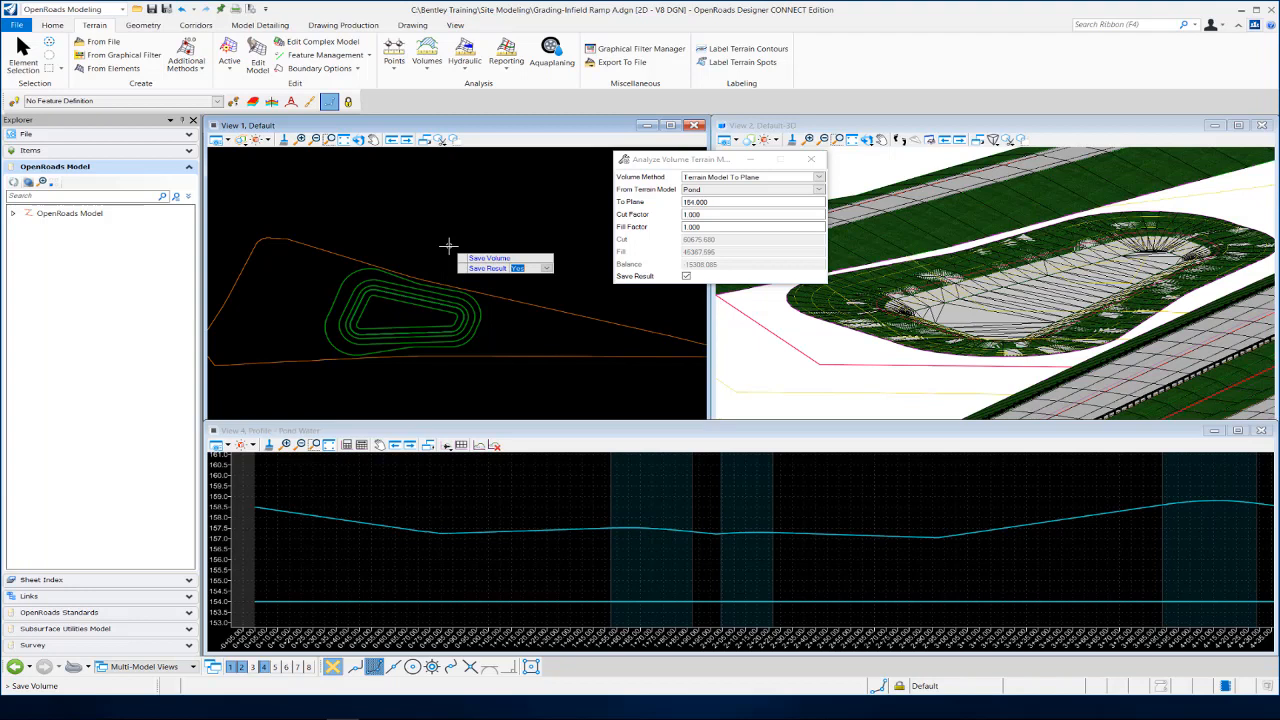
left_click(449, 246)
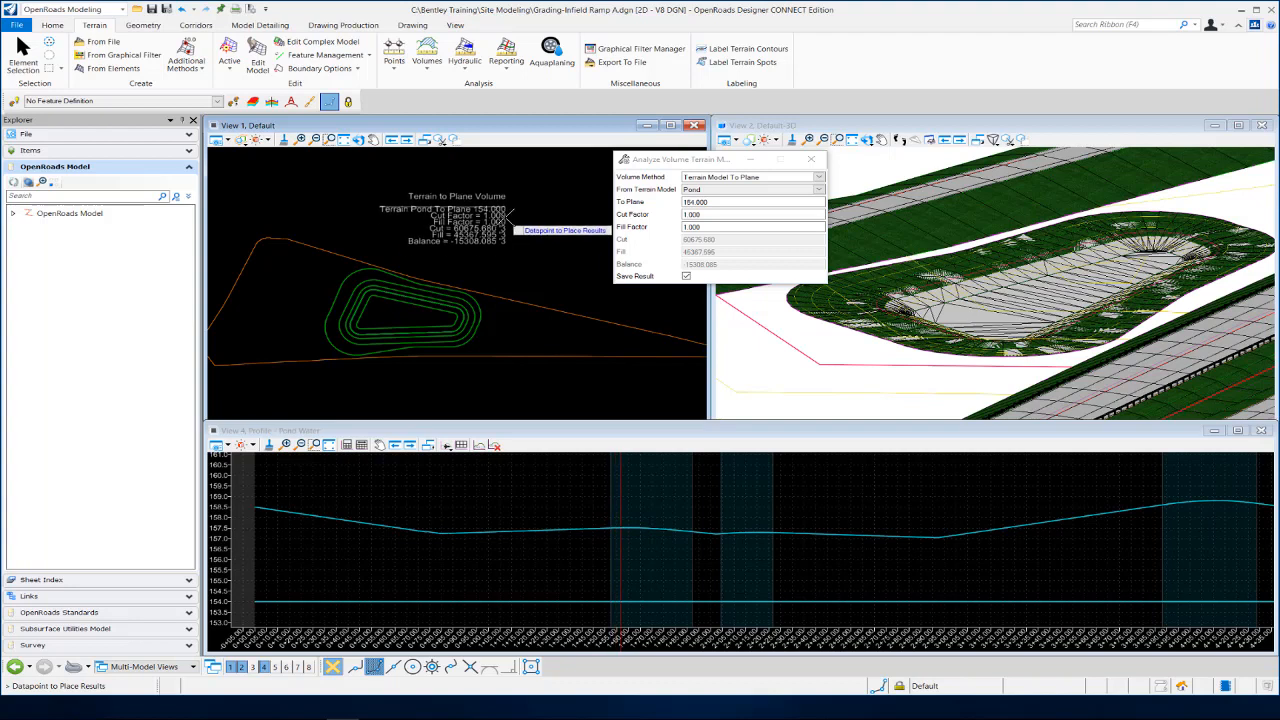
left_click(515, 198)
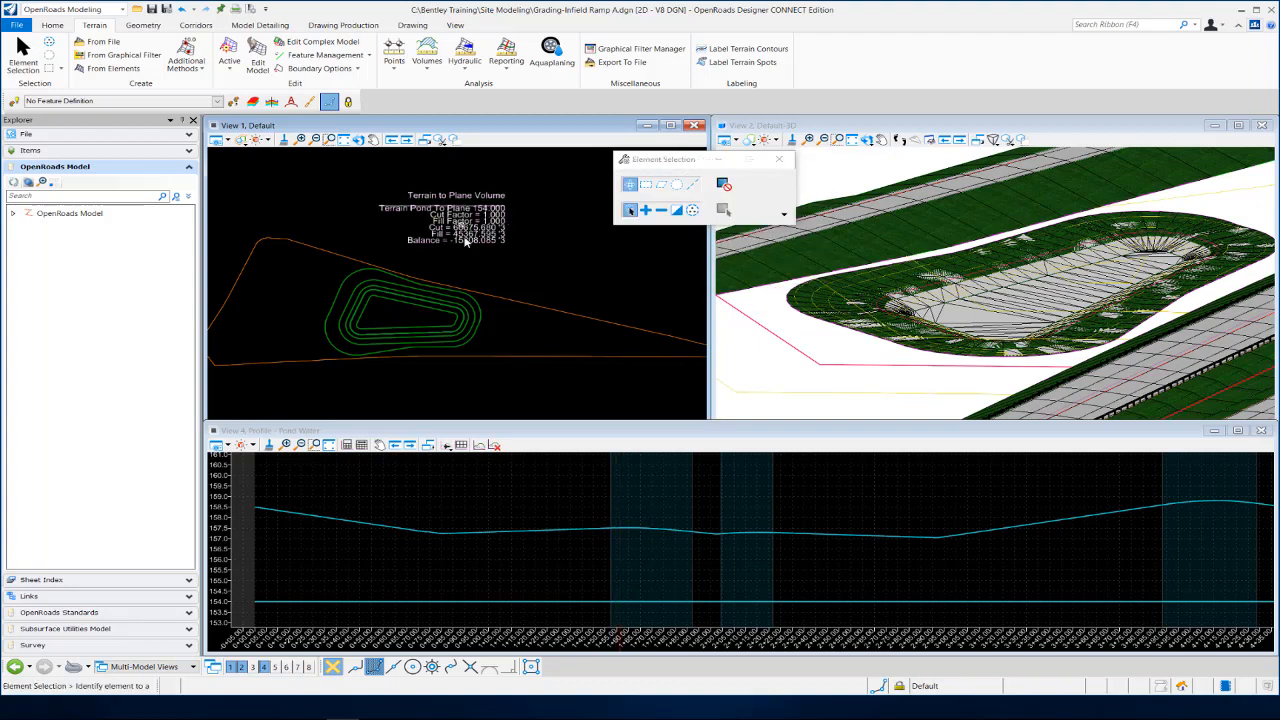